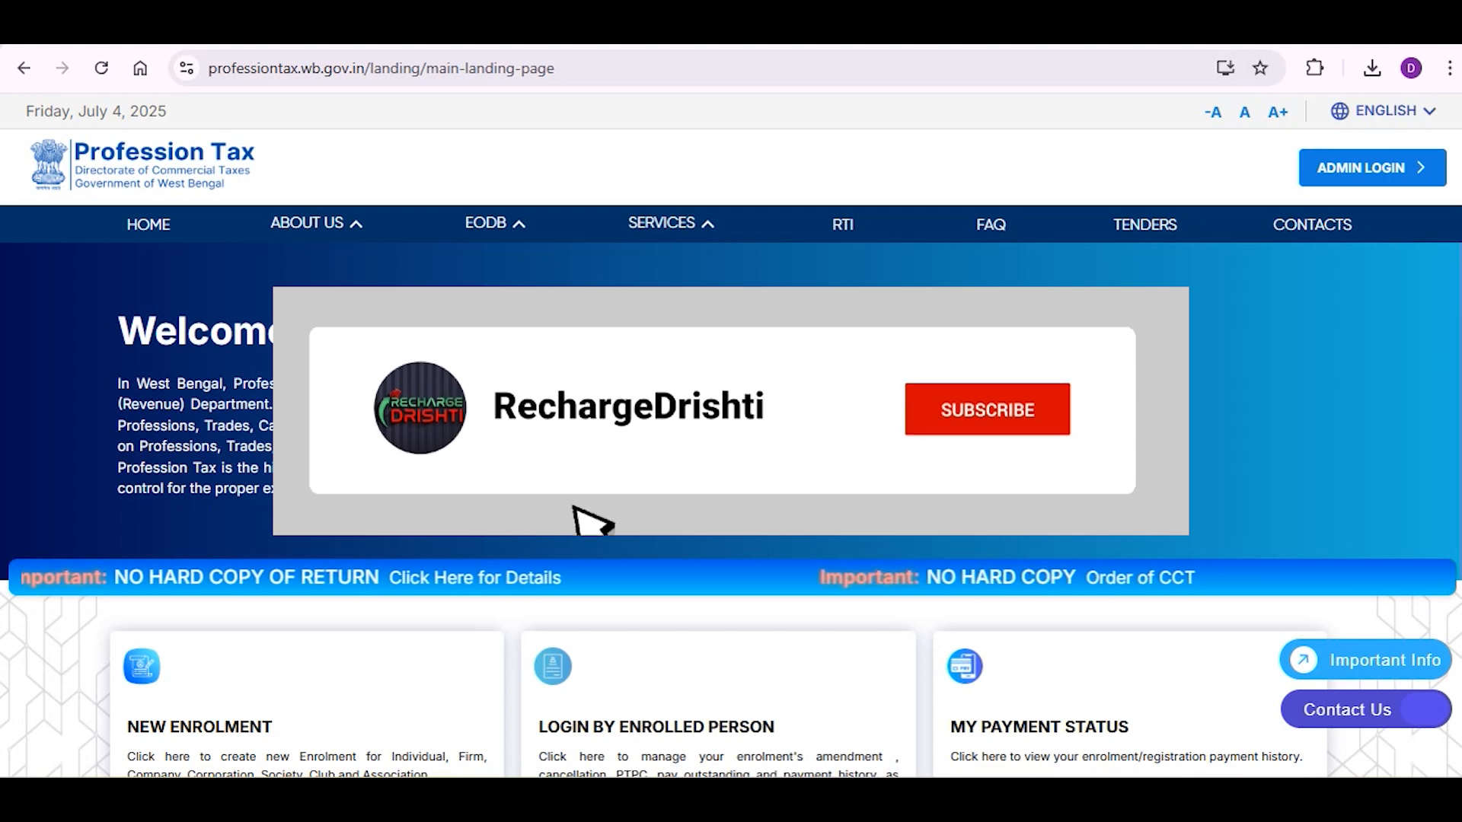
scroll(731, 457, "down", 1)
scroll(731, 457, "down", 2)
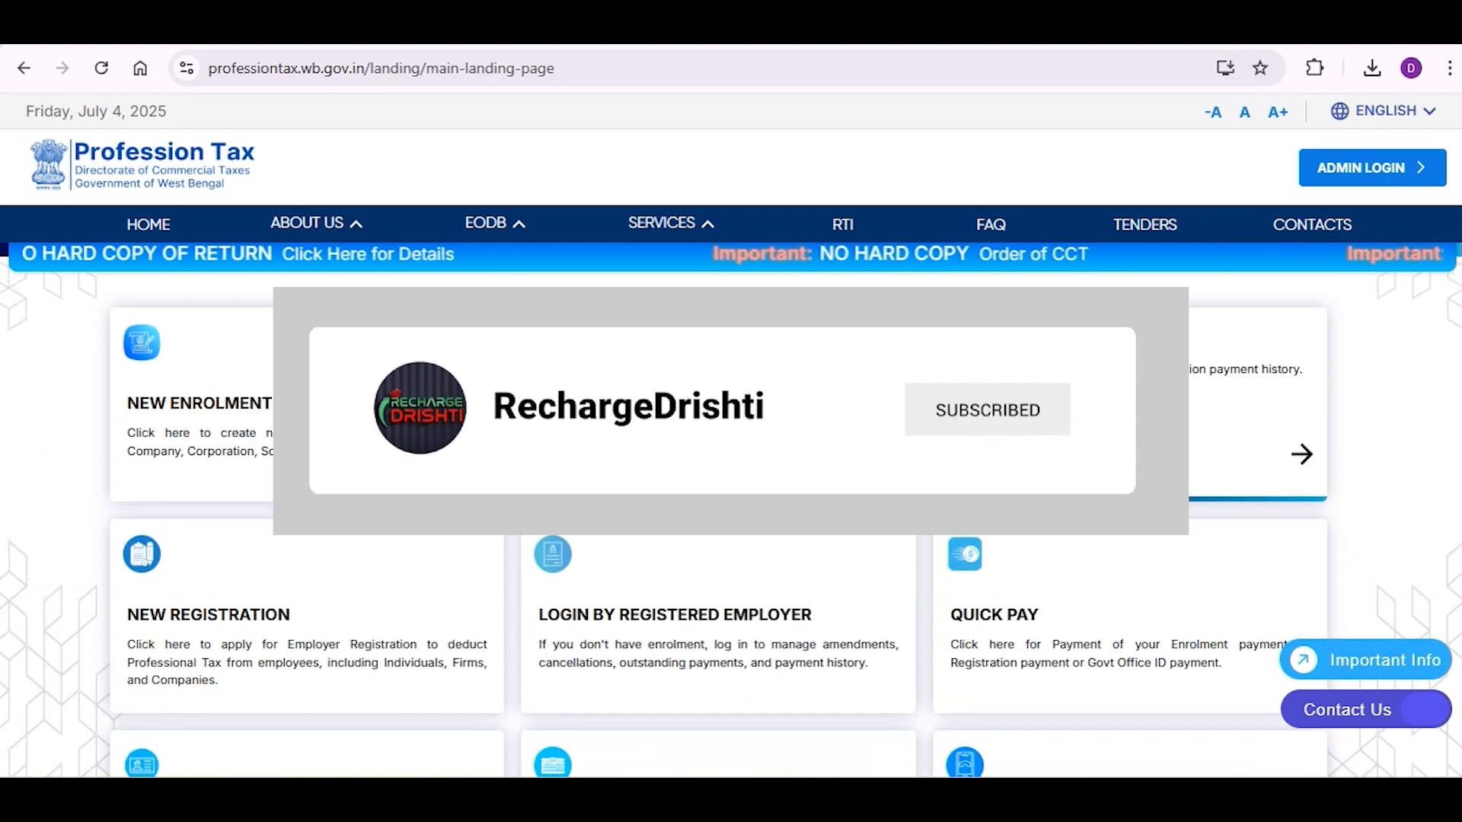
scroll(1060, 326, "up", 3)
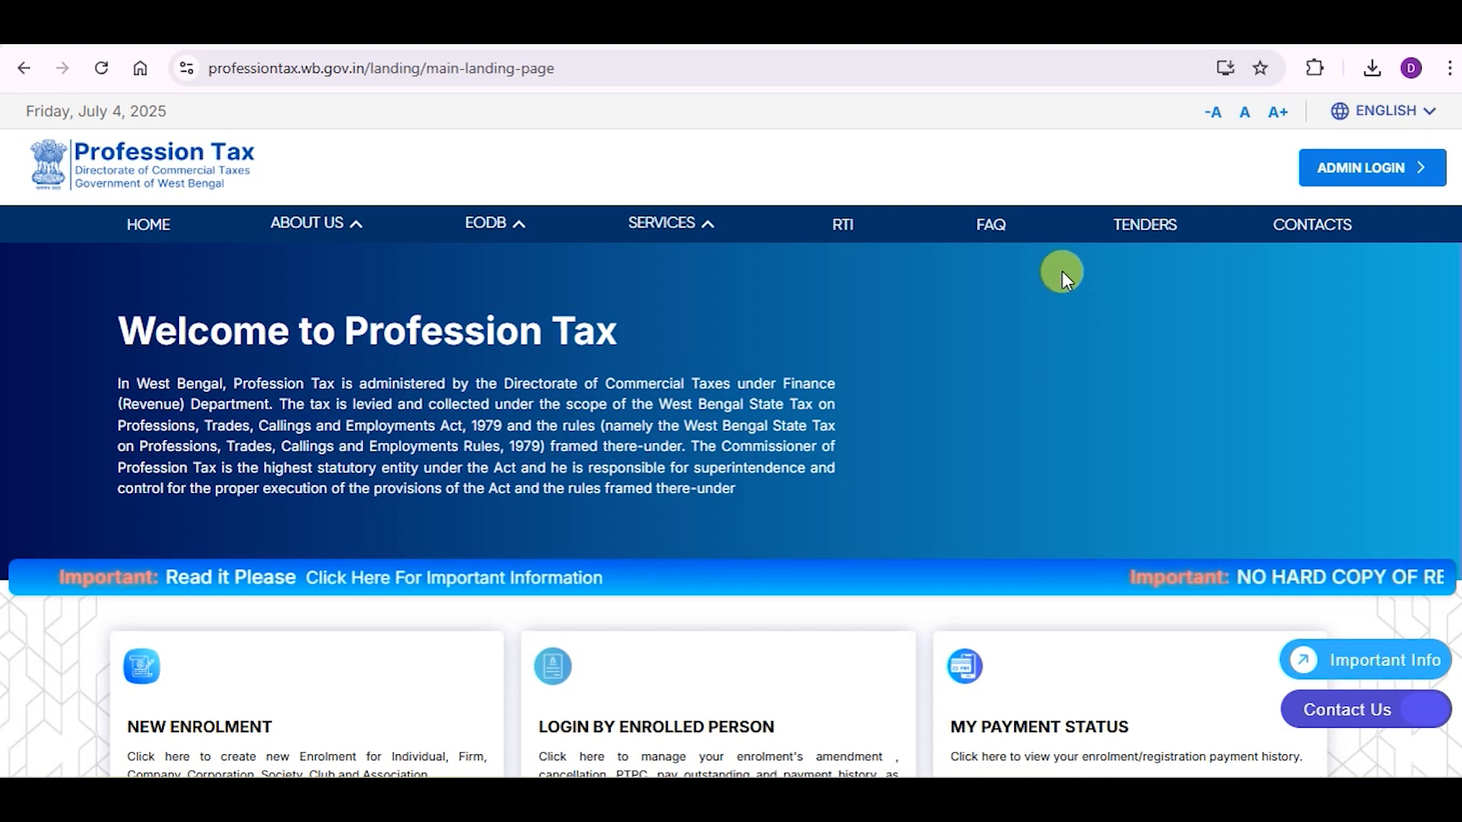
Search the web for "professional tax" in a new tab and open the Government of West Bengal Profession Tax site
key("ctrl+t")
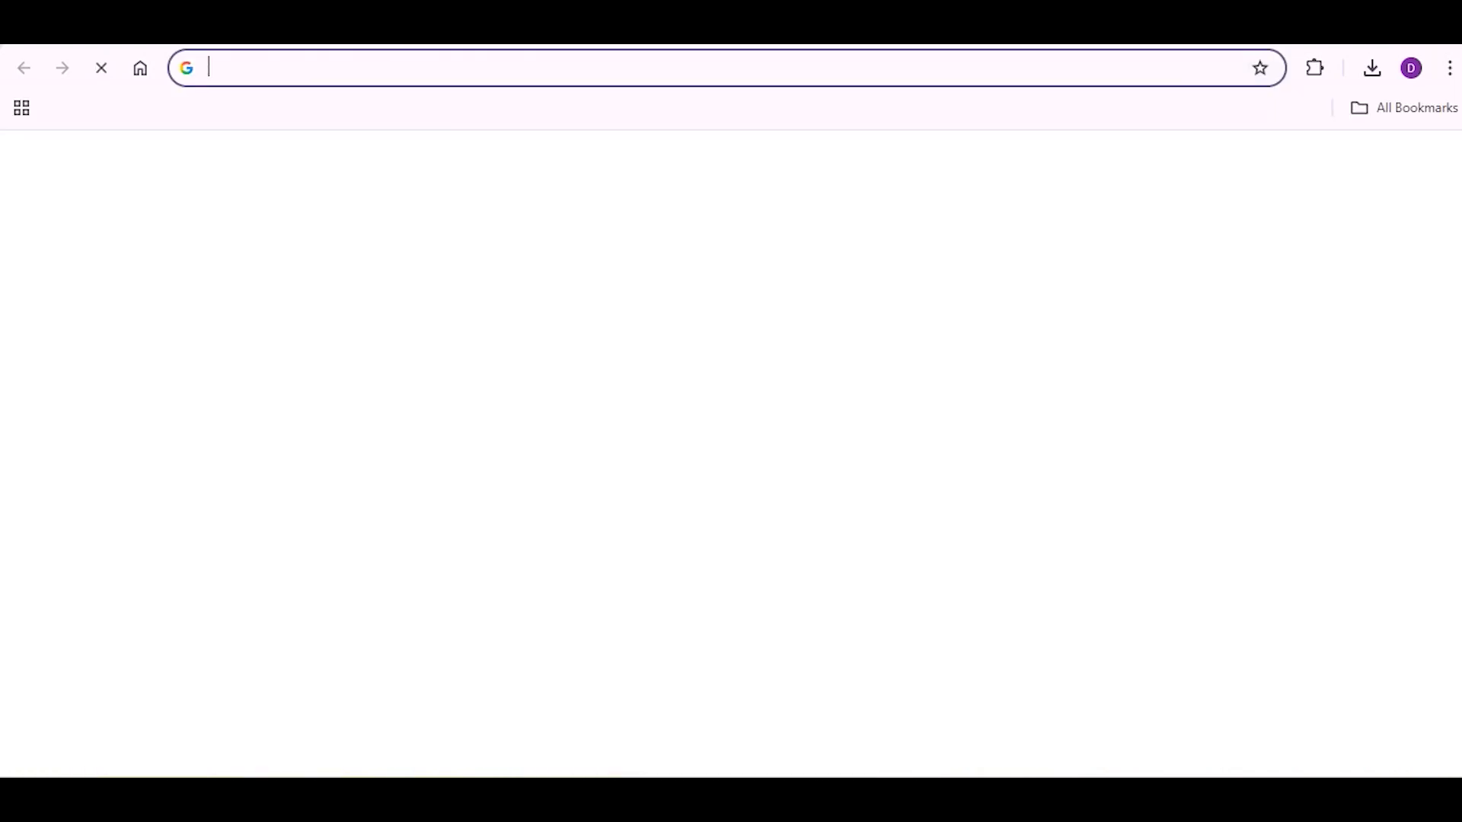
left_click(653, 76)
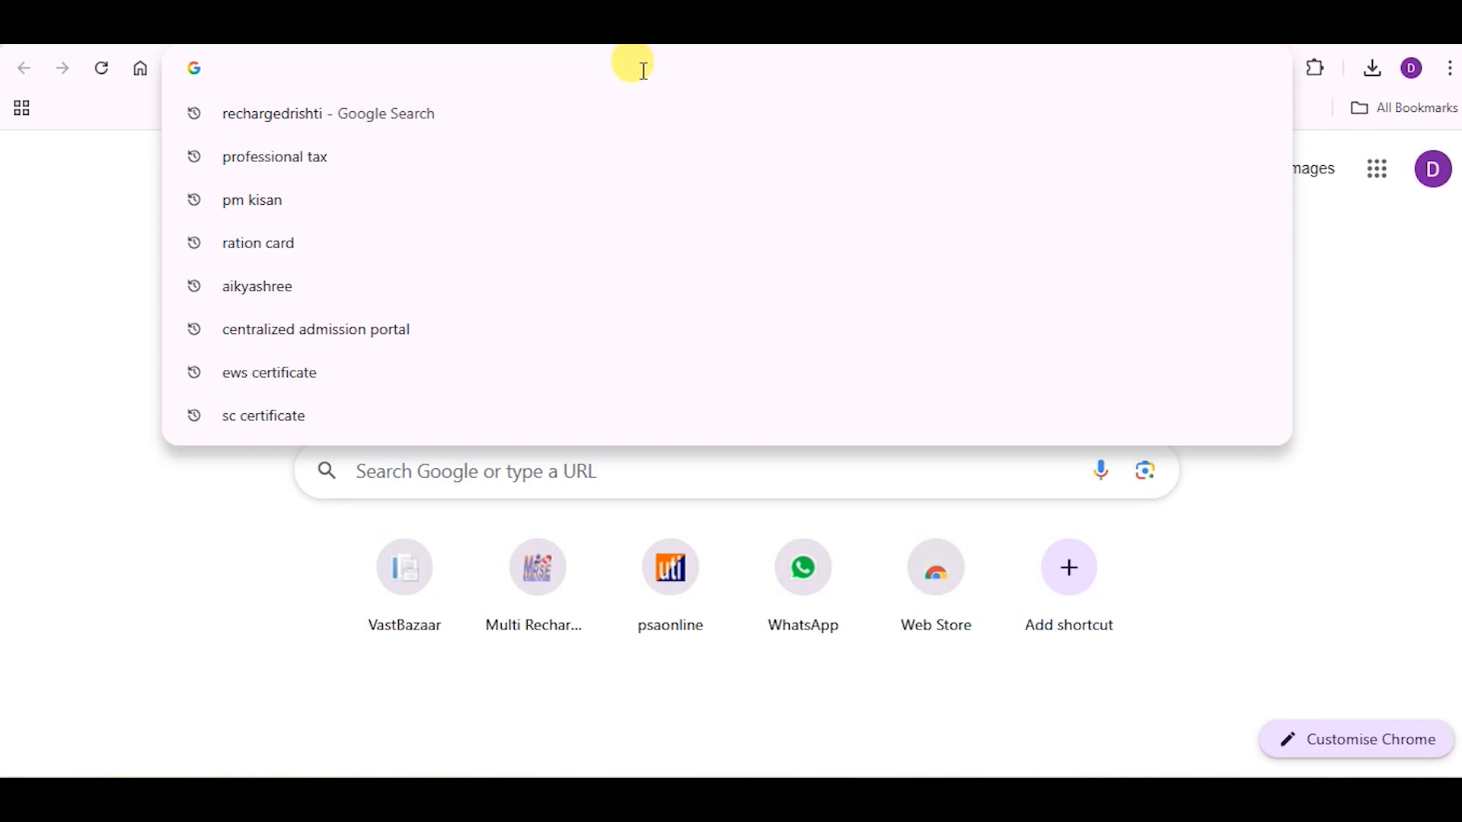
left_click(356, 162)
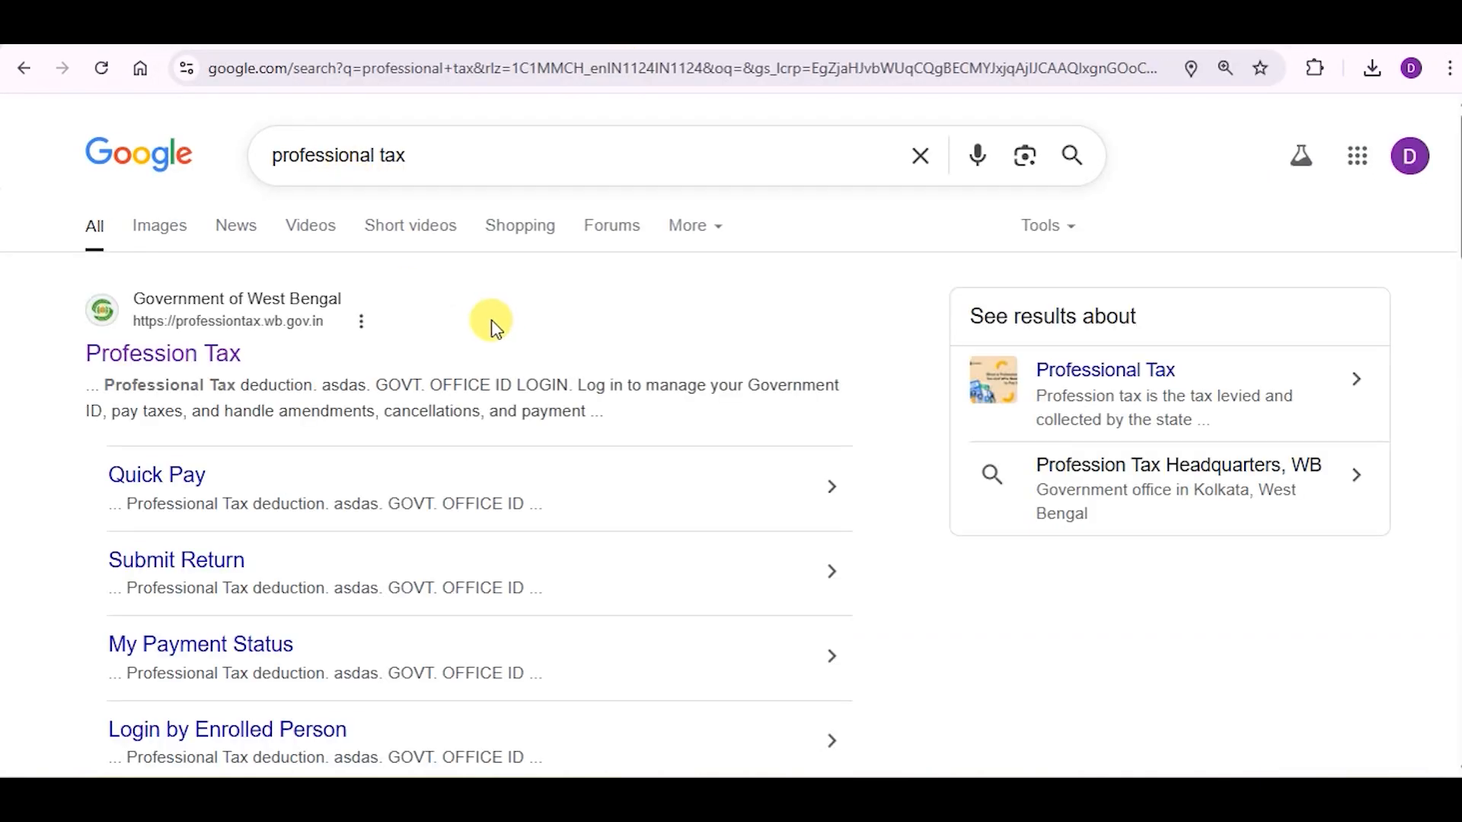
left_click(150, 358)
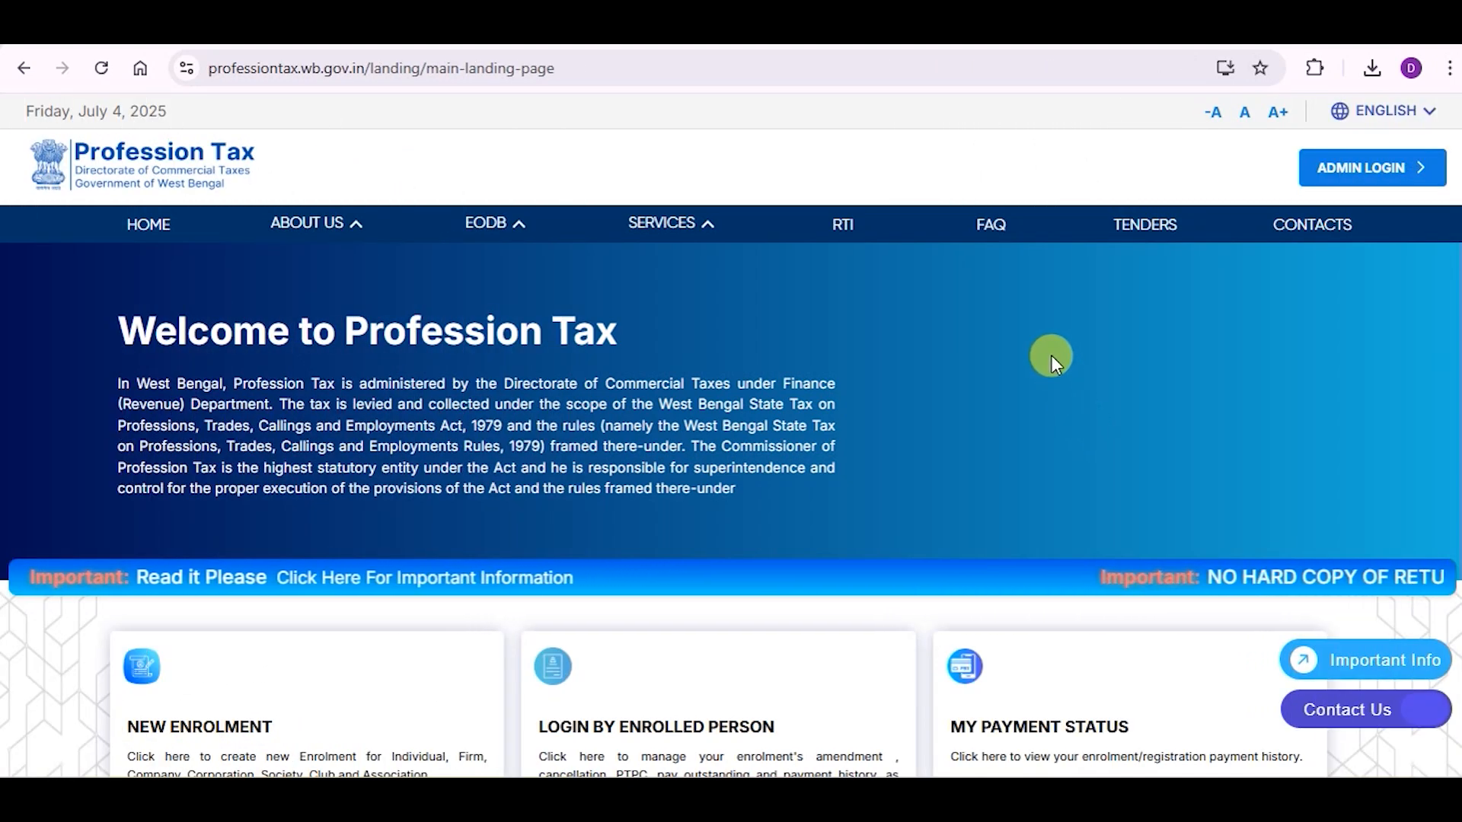
Open the Quick Pay service from the Profession Tax portal's home page
scroll(956, 313, "down", 7)
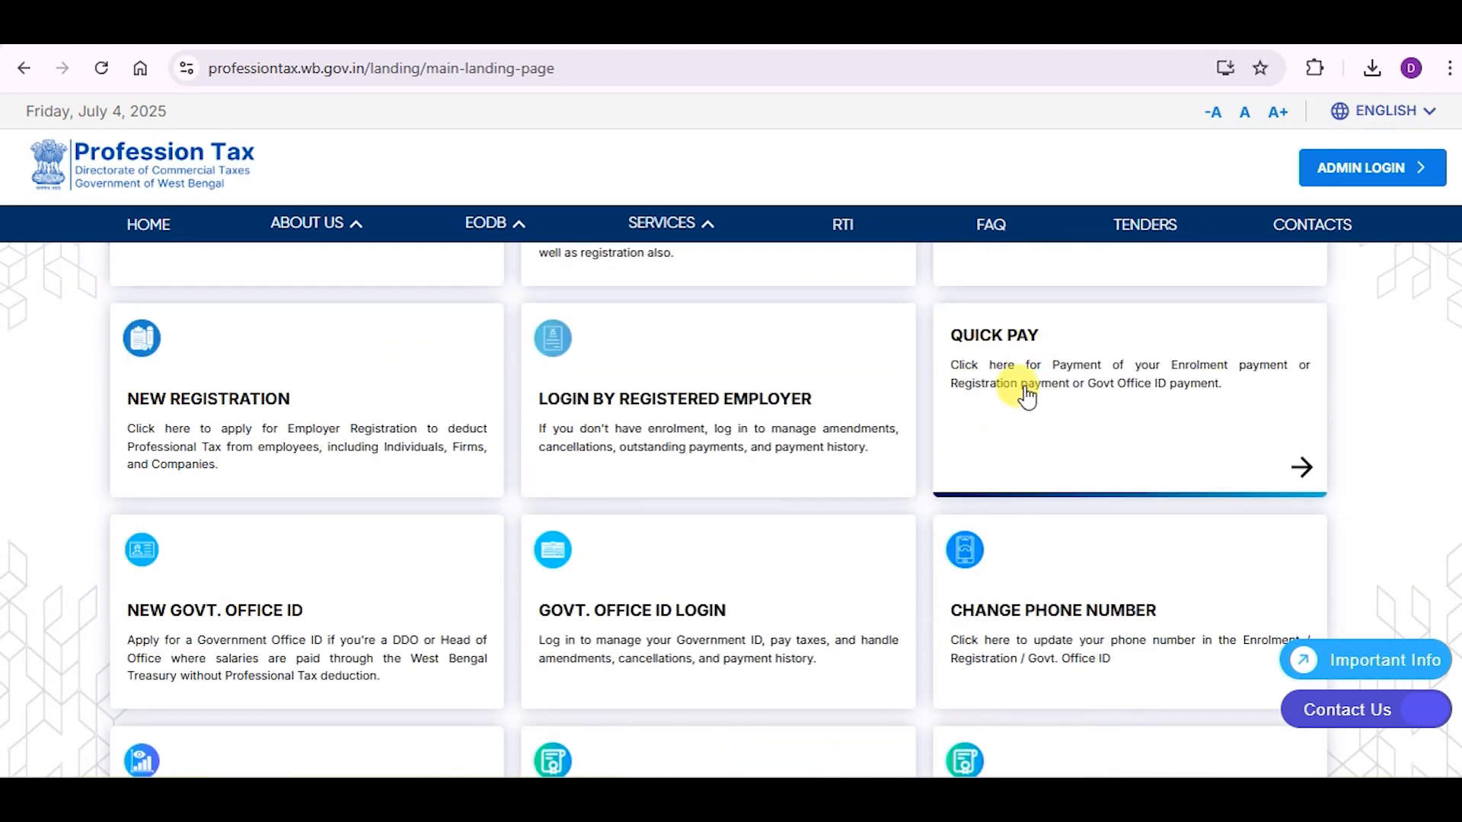
left_click_drag(941, 318, 1323, 493)
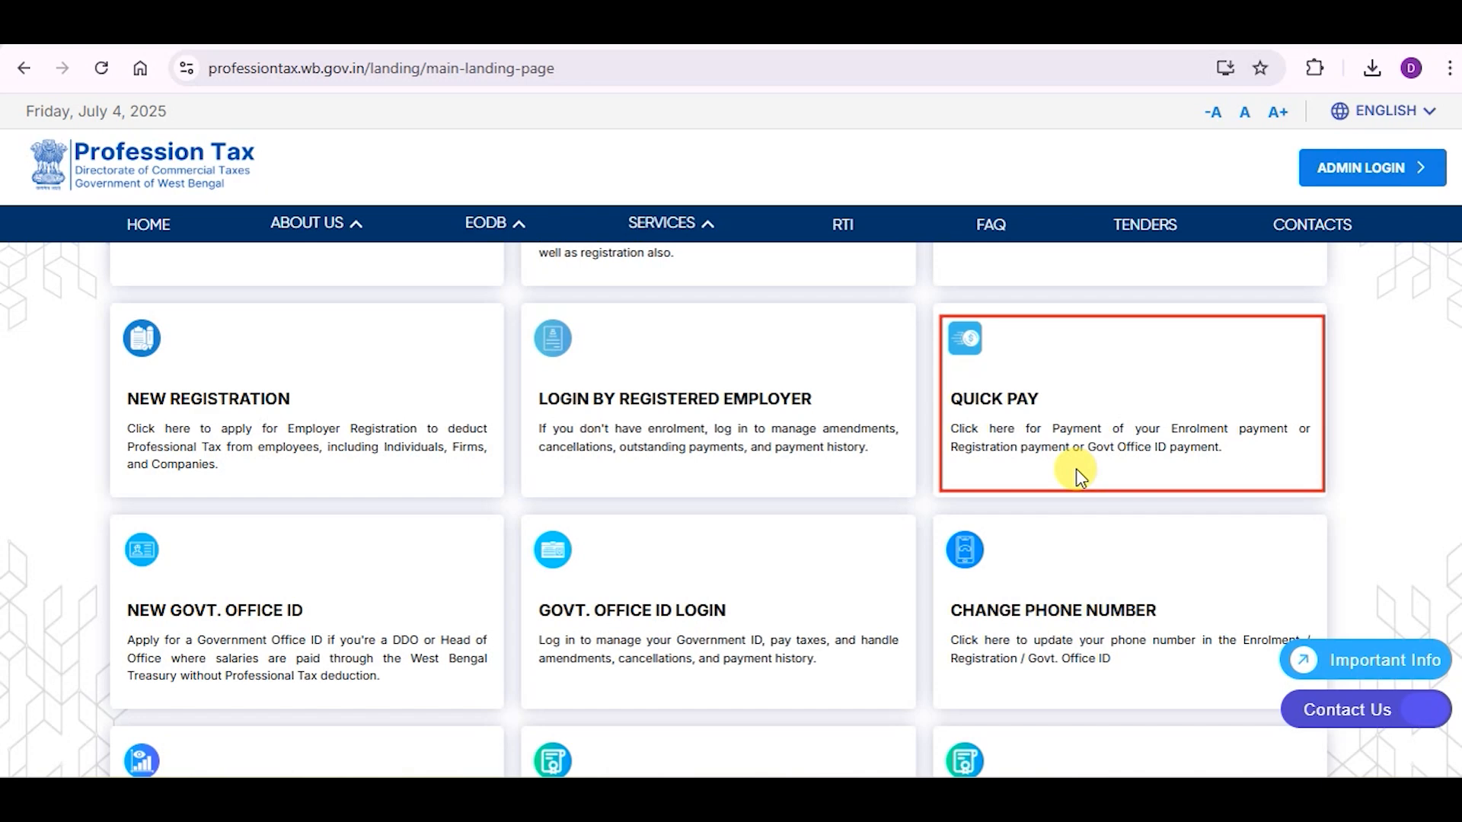
left_click_drag(942, 309, 1318, 490)
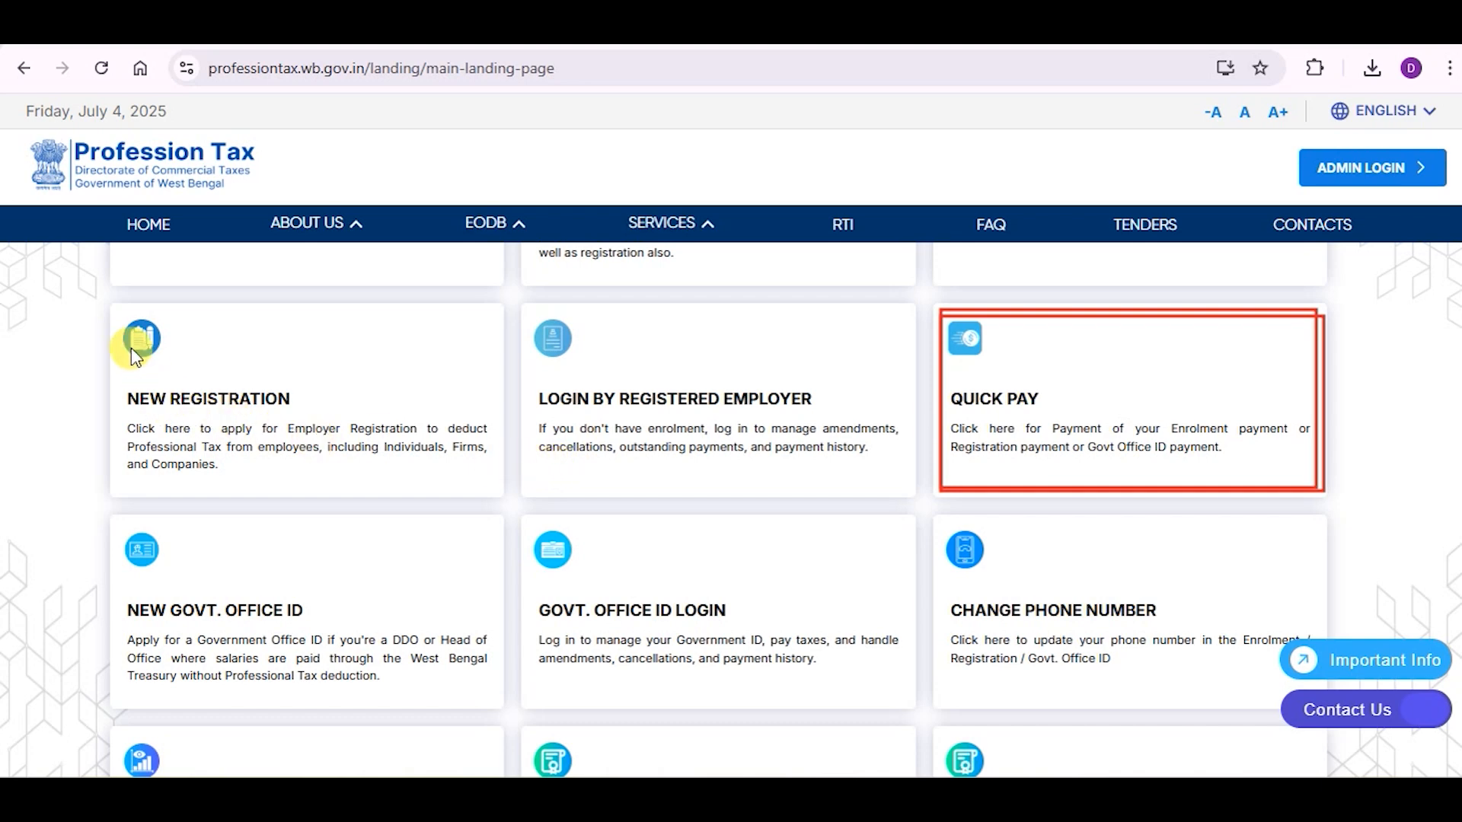
mouse_move(113, 308)
left_mouse_down()
mouse_move(202, 398)
mouse_move(358, 473)
mouse_move(496, 489)
left_mouse_up()
mouse_move(116, 309)
left_mouse_down()
mouse_move(375, 447)
mouse_move(497, 487)
left_mouse_up()
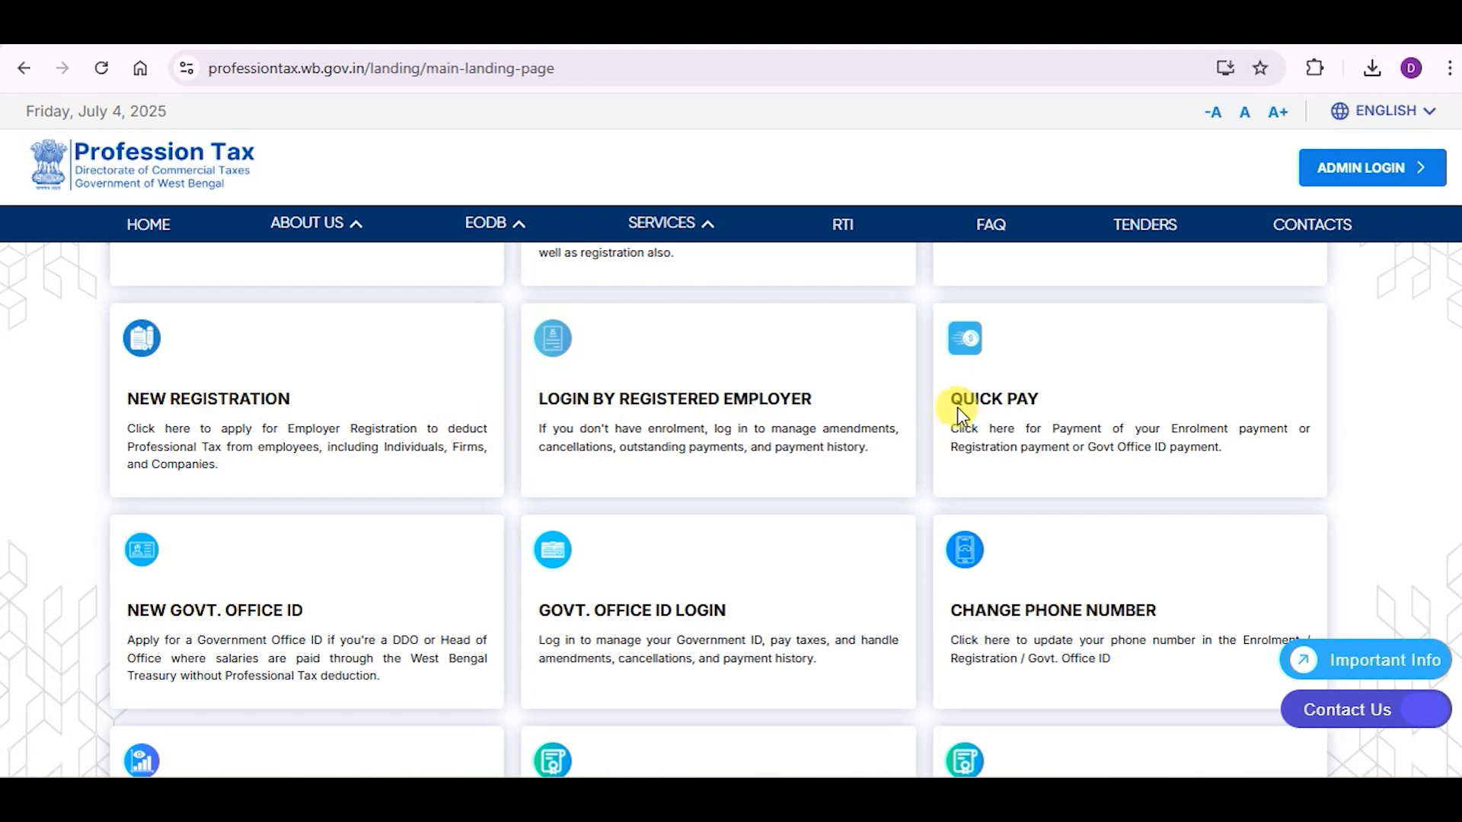
left_click(1005, 396)
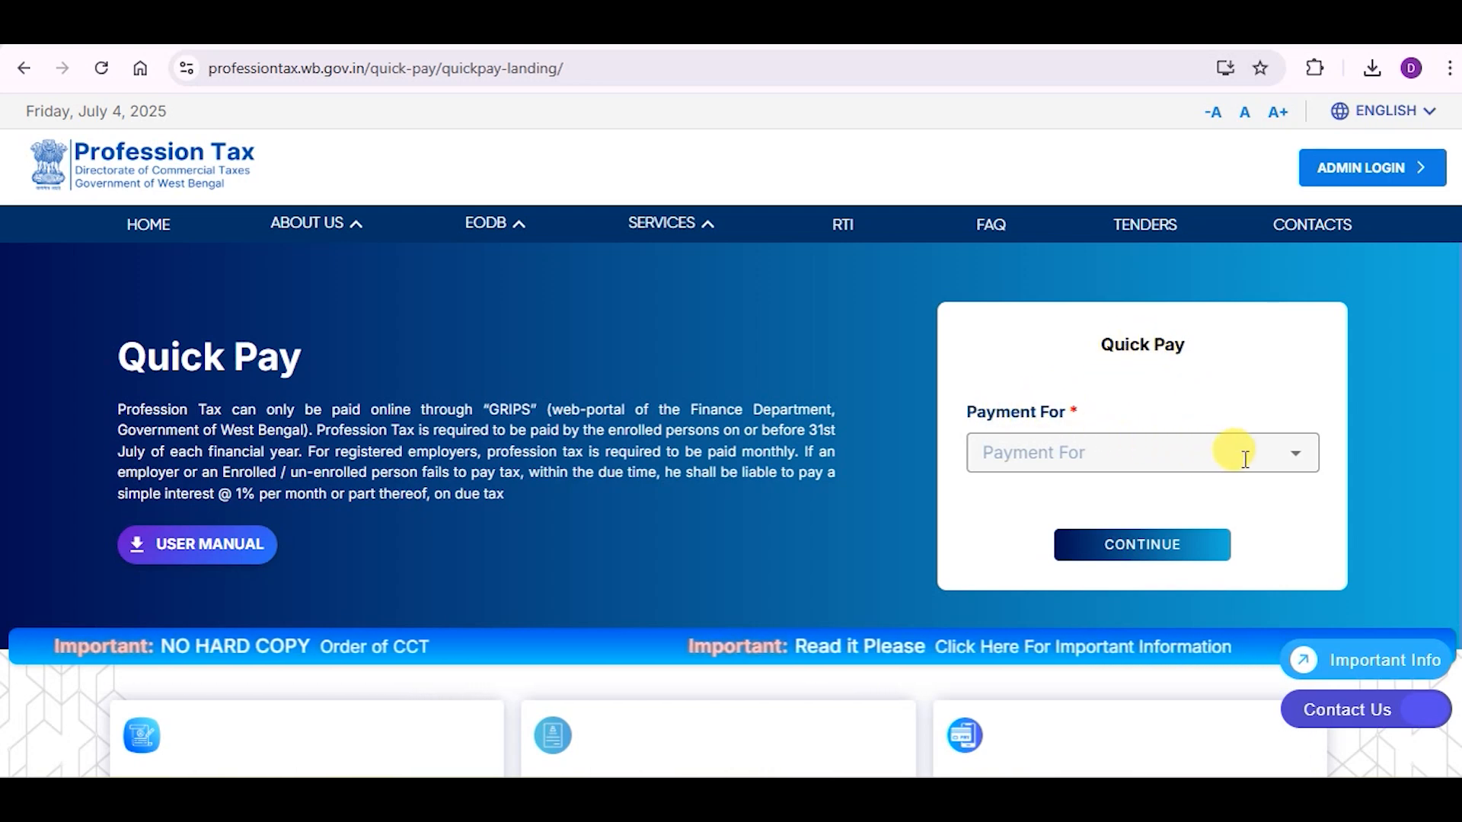
Choose Enrolment as the payment type, fill in the enrolment number and continue to the payment form
left_click(1278, 454)
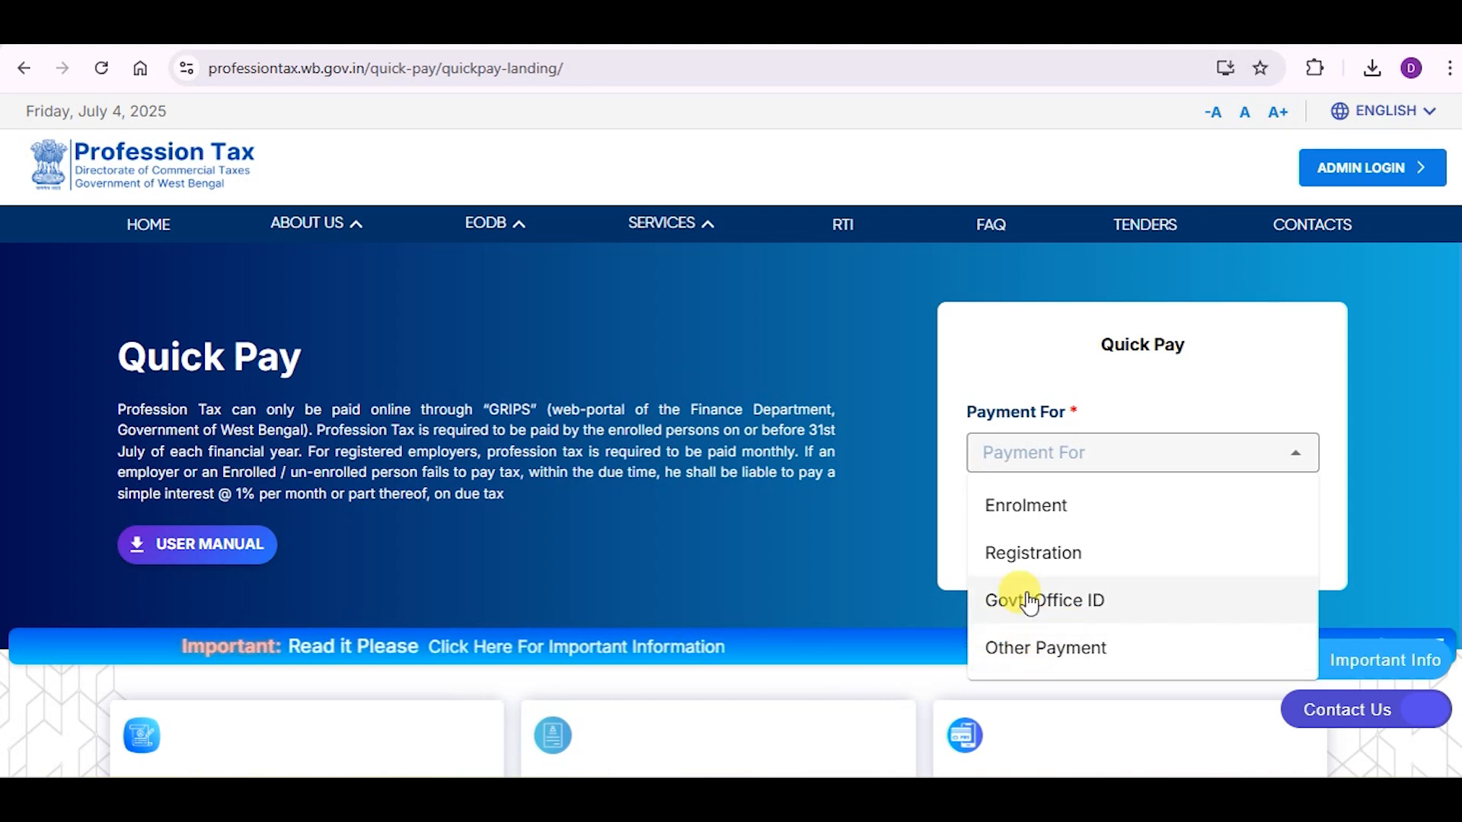
left_click(1031, 518)
left_click(996, 531)
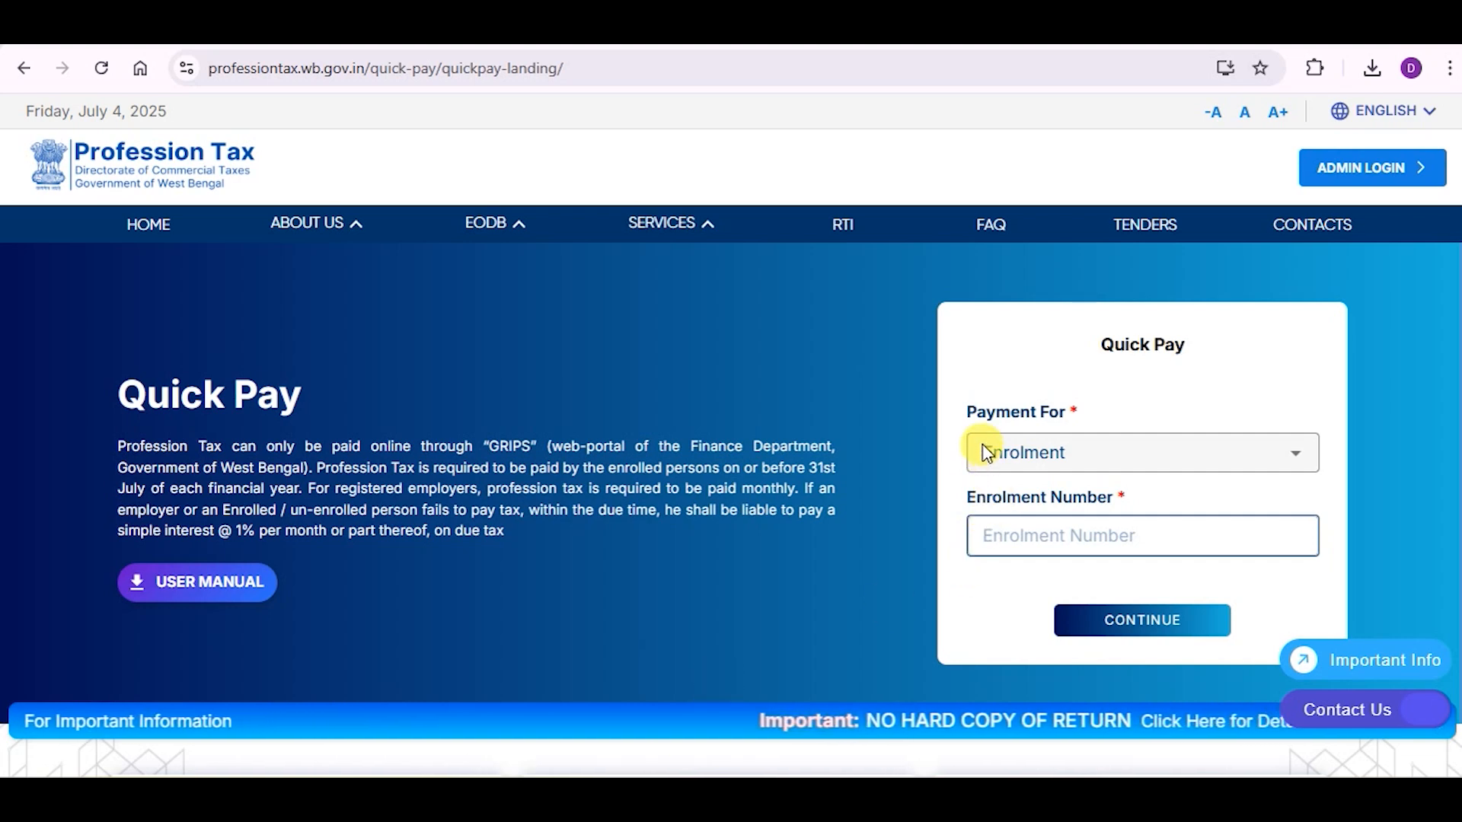
left_click_drag(982, 444, 1070, 469)
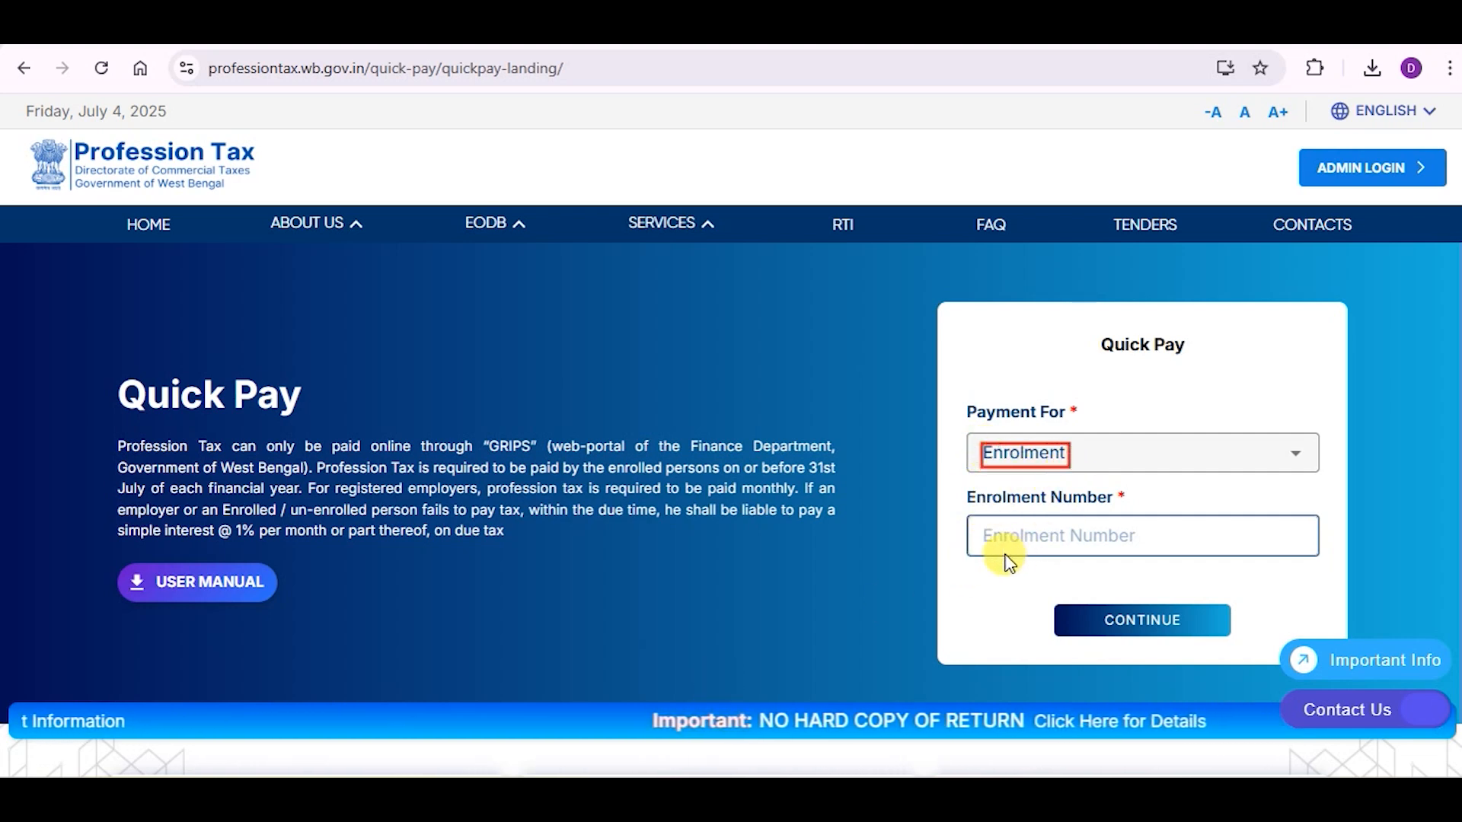
left_click_drag(994, 524, 1048, 543)
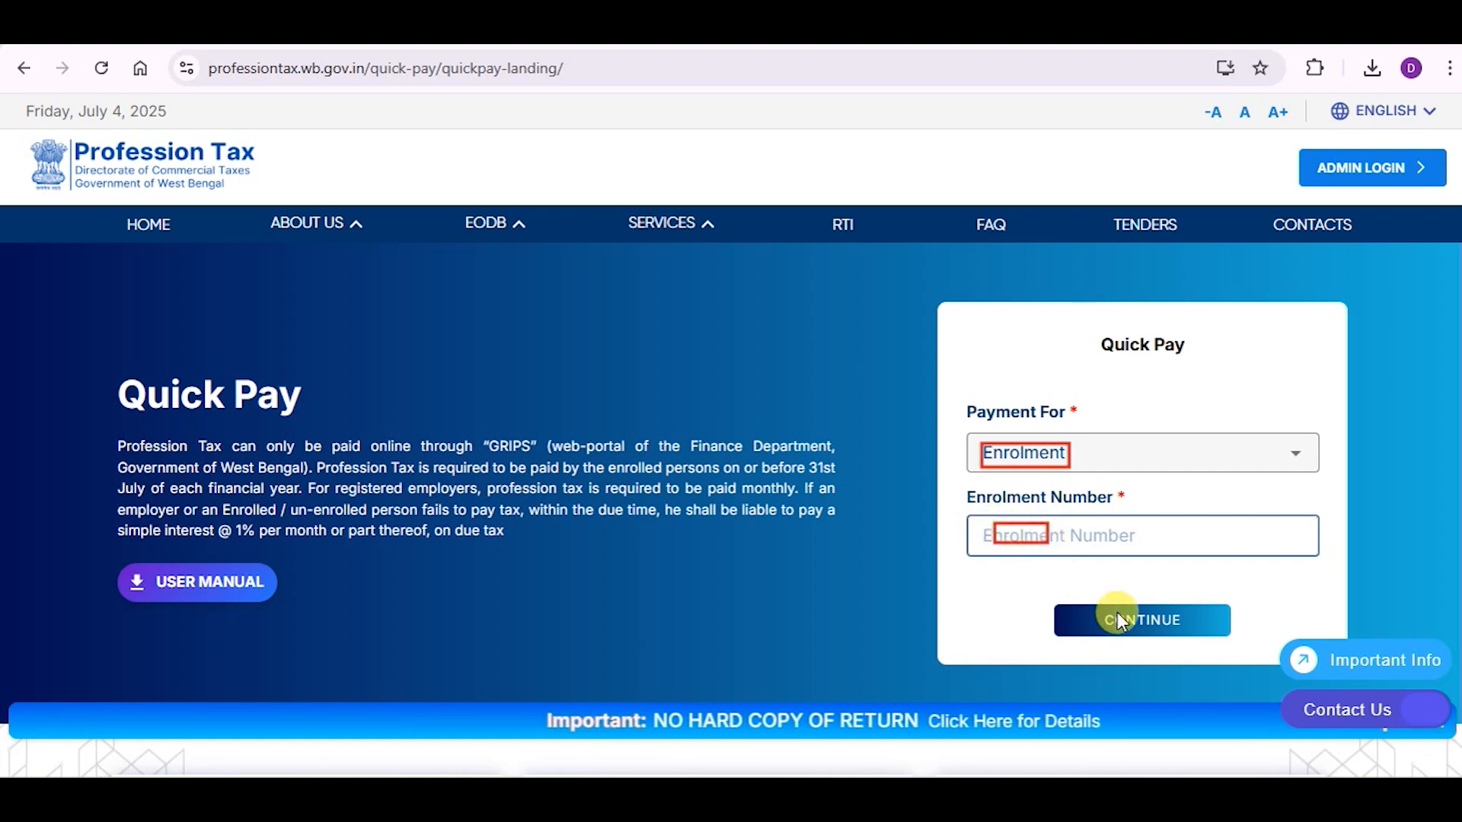
left_click_drag(1102, 605, 1193, 635)
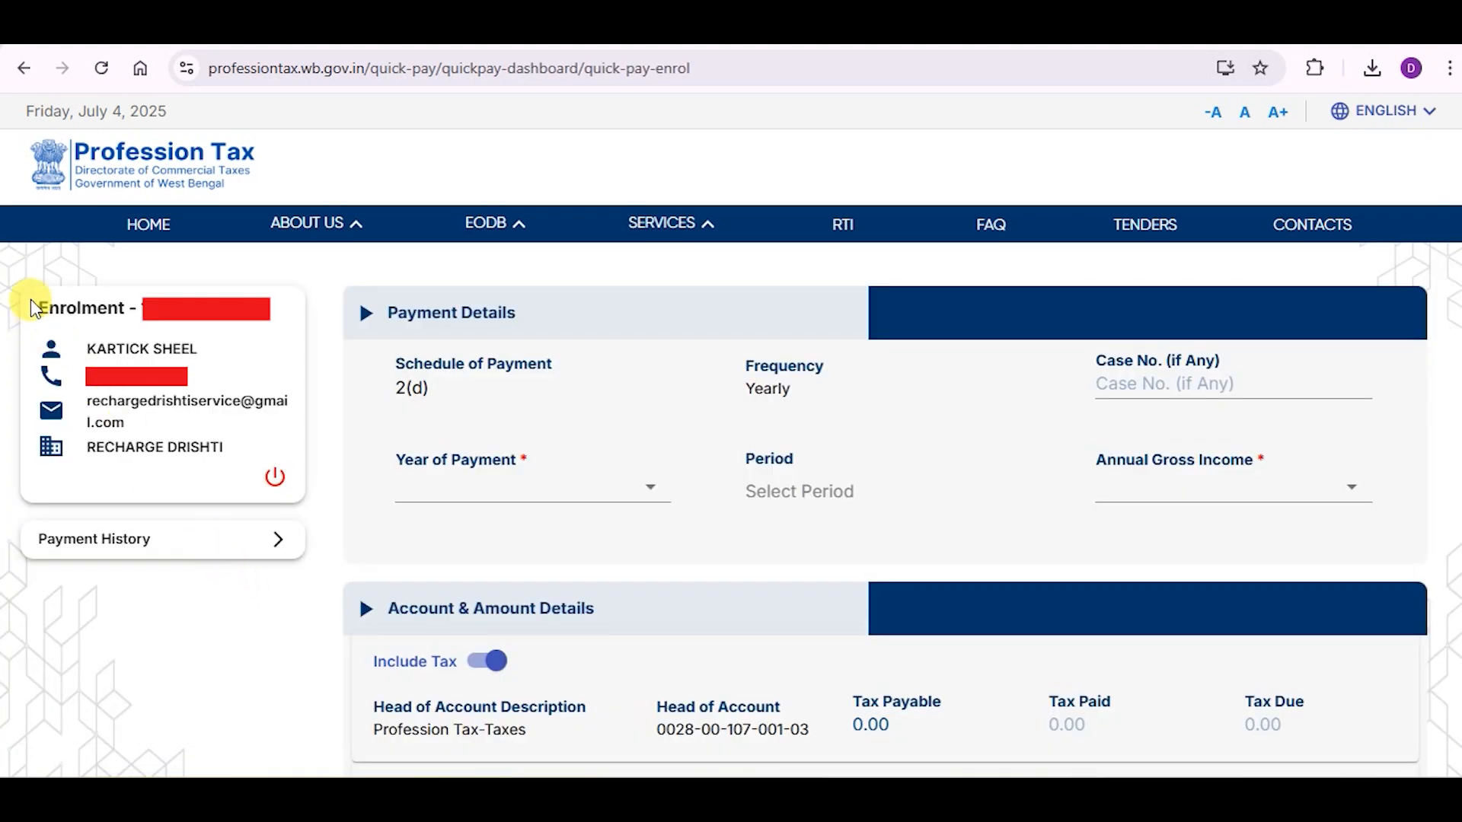
mouse_move(31, 289)
left_mouse_down()
mouse_move(186, 437)
mouse_move(303, 506)
left_mouse_up()
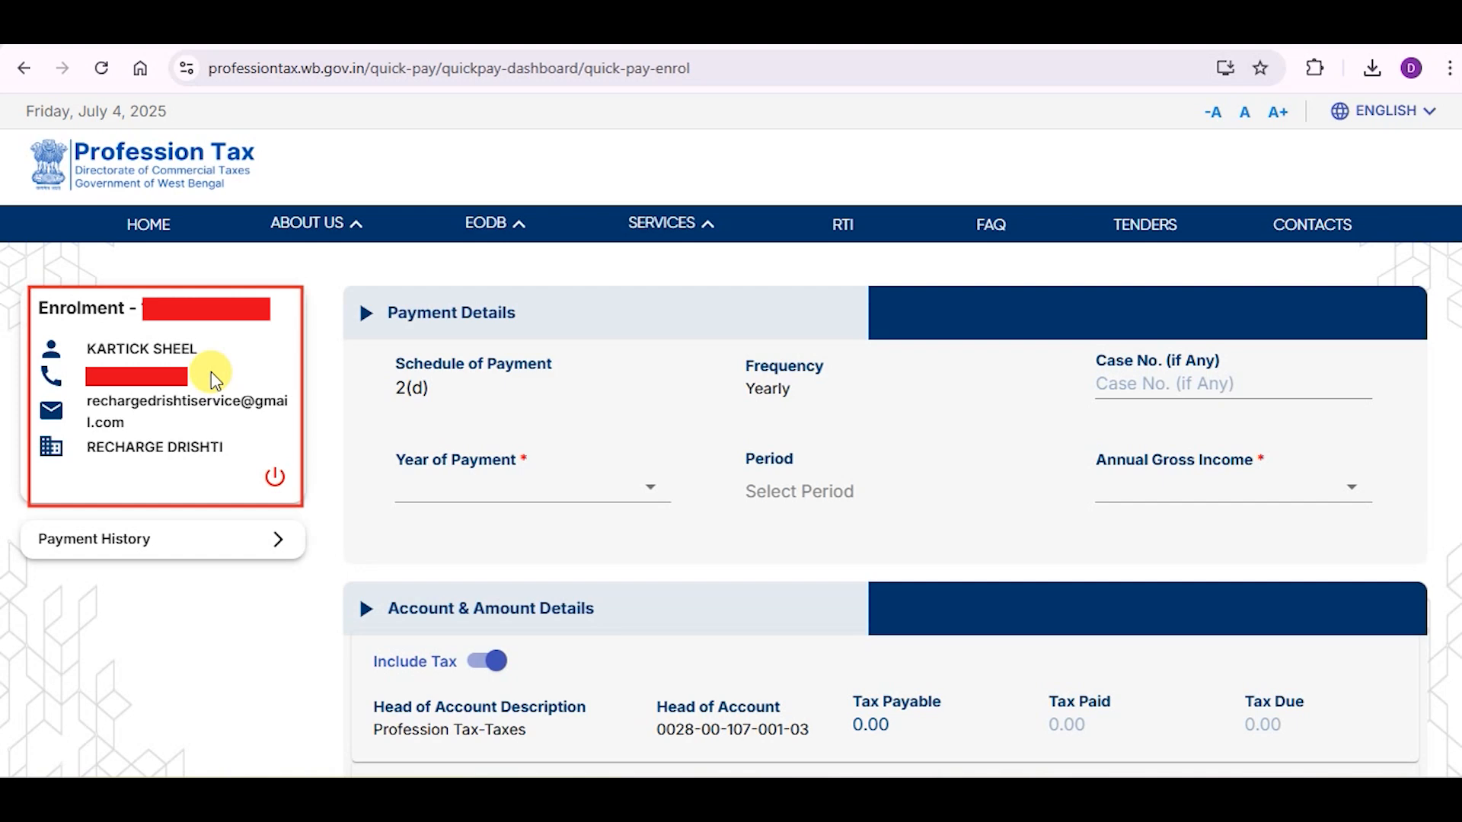
left_click_drag(31, 528, 116, 556)
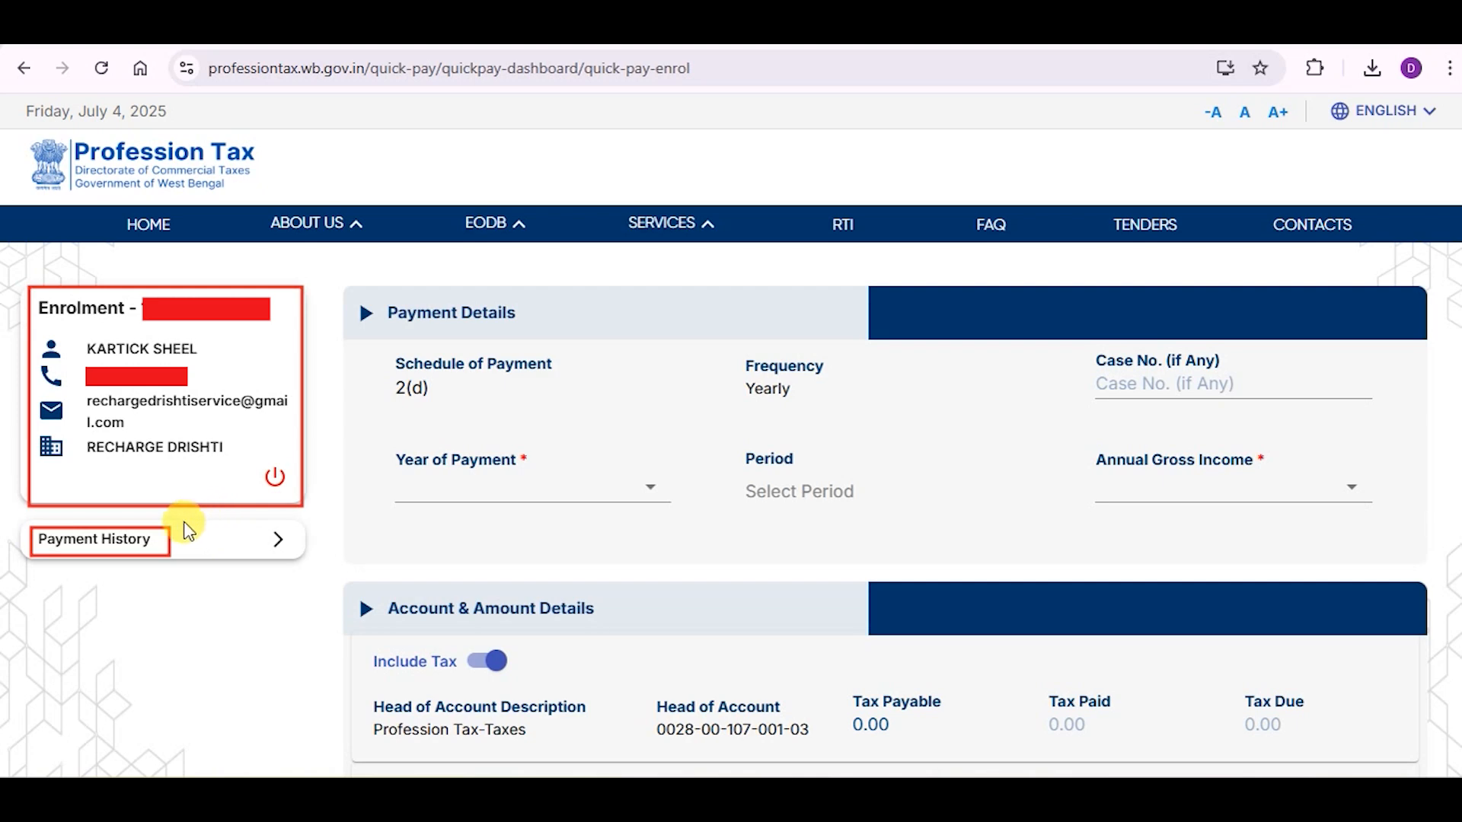
mouse_move(33, 519)
left_mouse_down()
mouse_move(126, 561)
mouse_move(165, 559)
left_mouse_up()
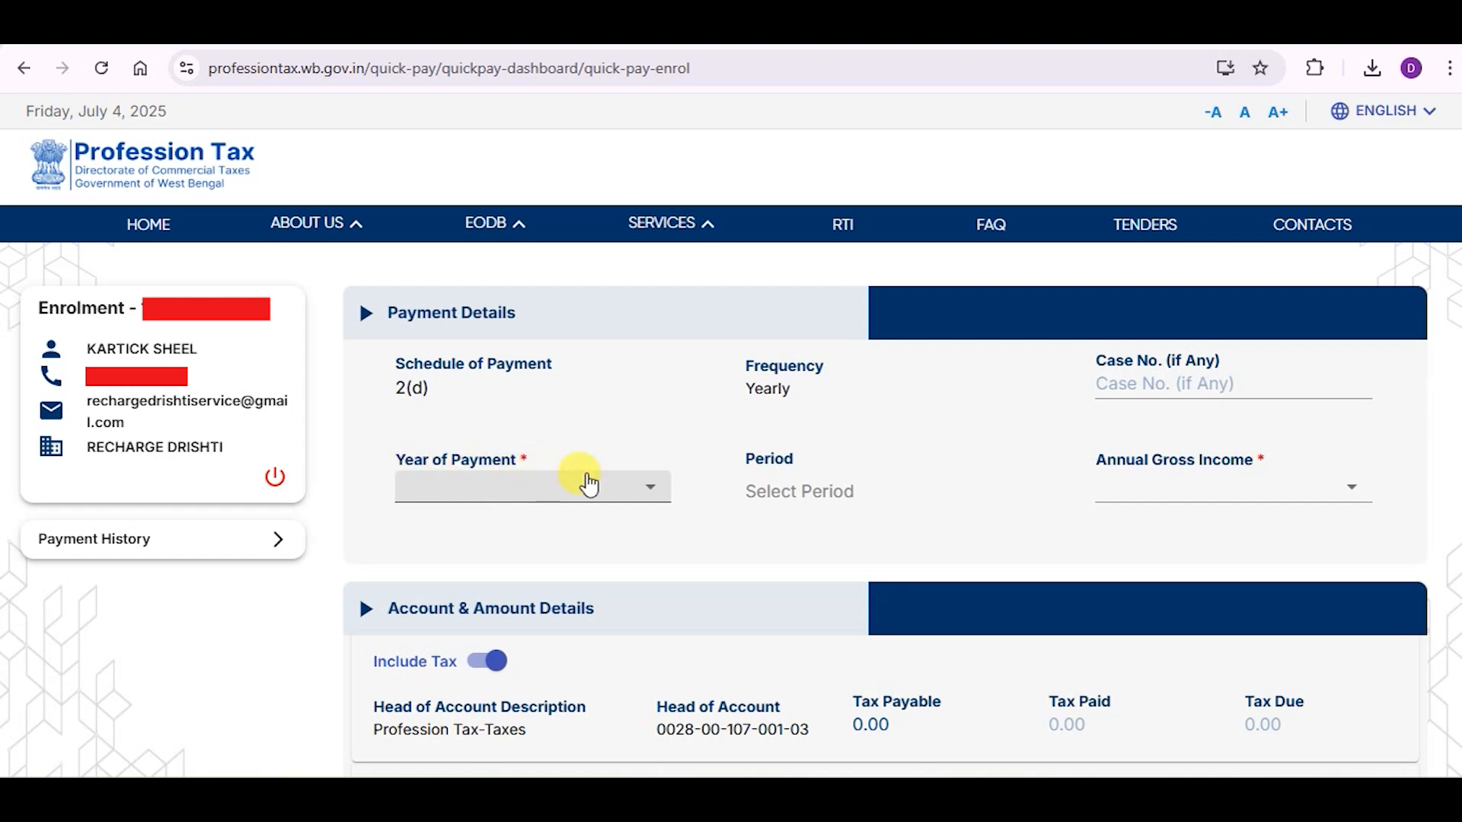
Set the year of payment to 2025 - 2026 and the annual gross income to 84,001 - 96,000
left_click(648, 487)
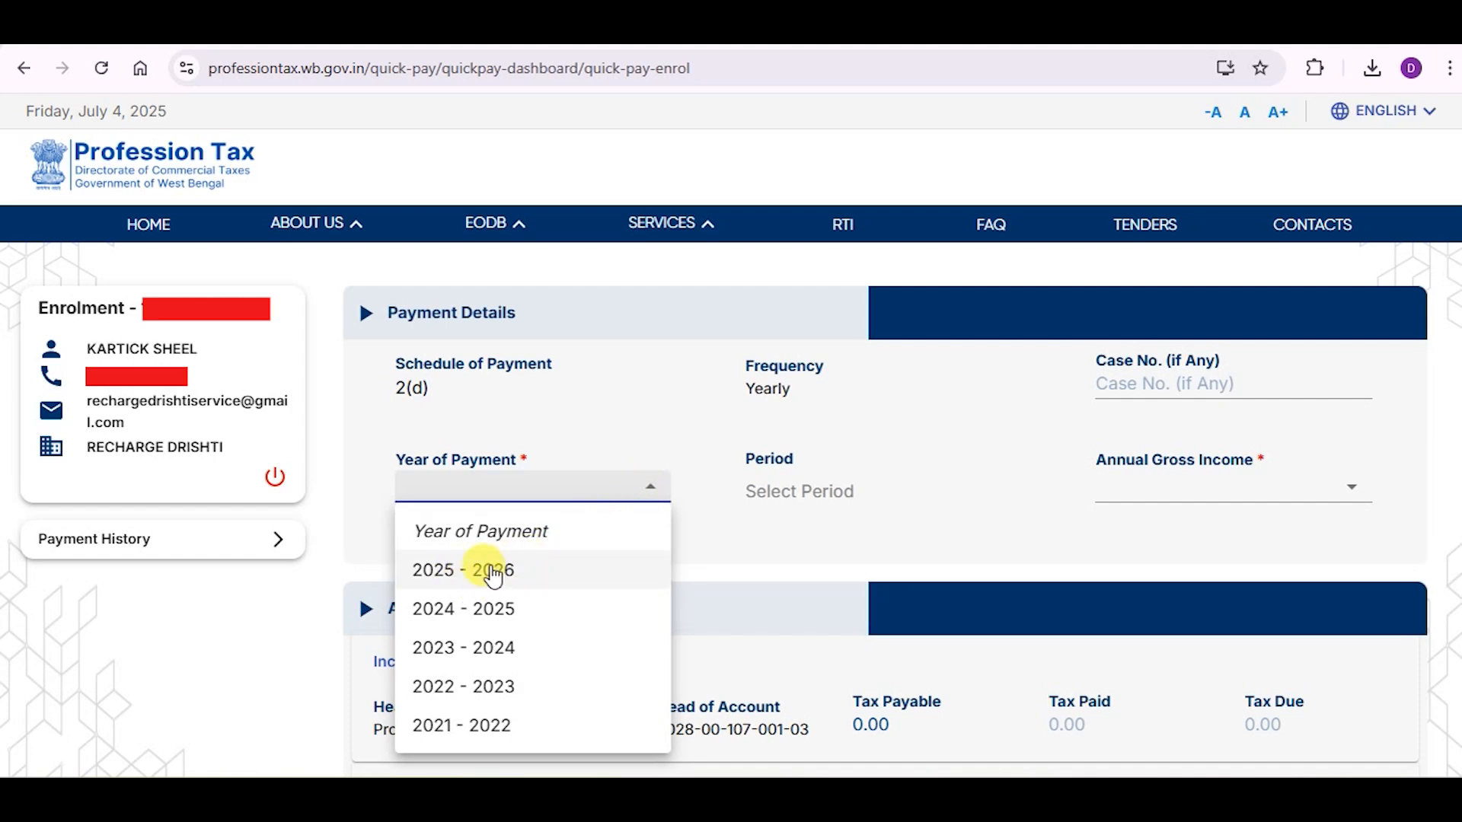
left_click(463, 572)
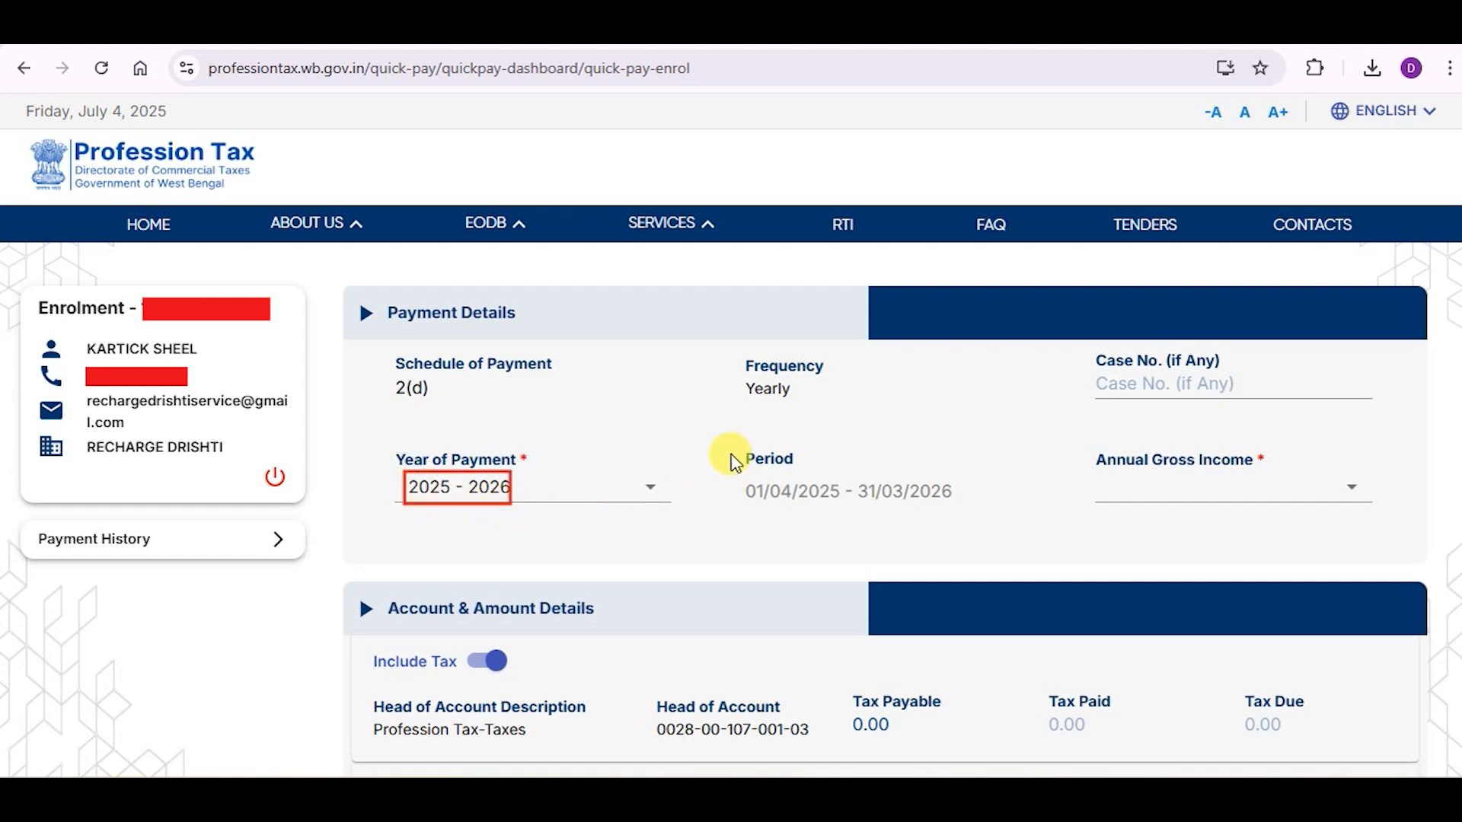
mouse_move(734, 449)
left_mouse_down()
mouse_move(790, 490)
mouse_move(970, 519)
left_mouse_up()
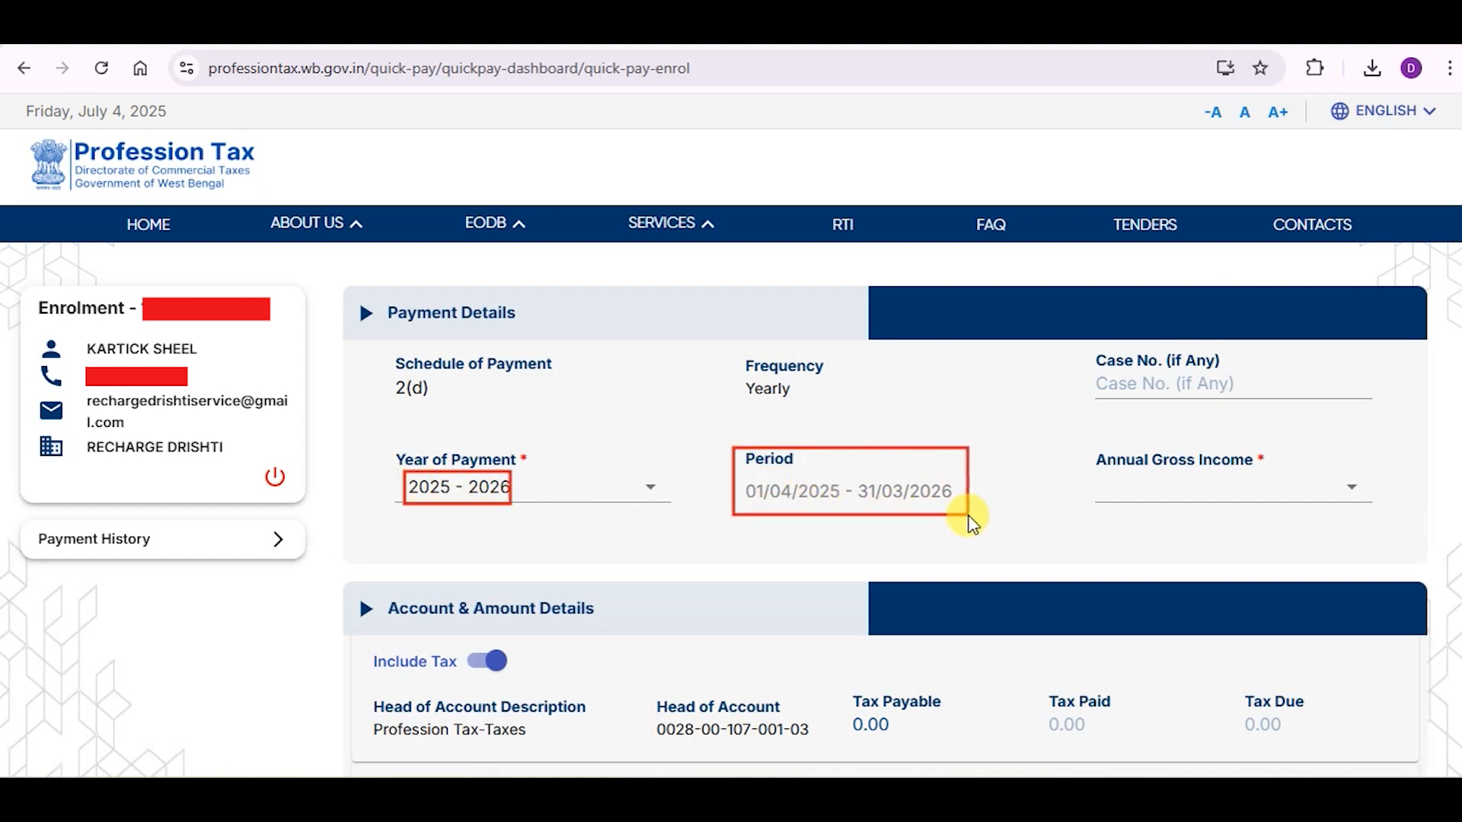
left_click_drag(1093, 449, 1268, 476)
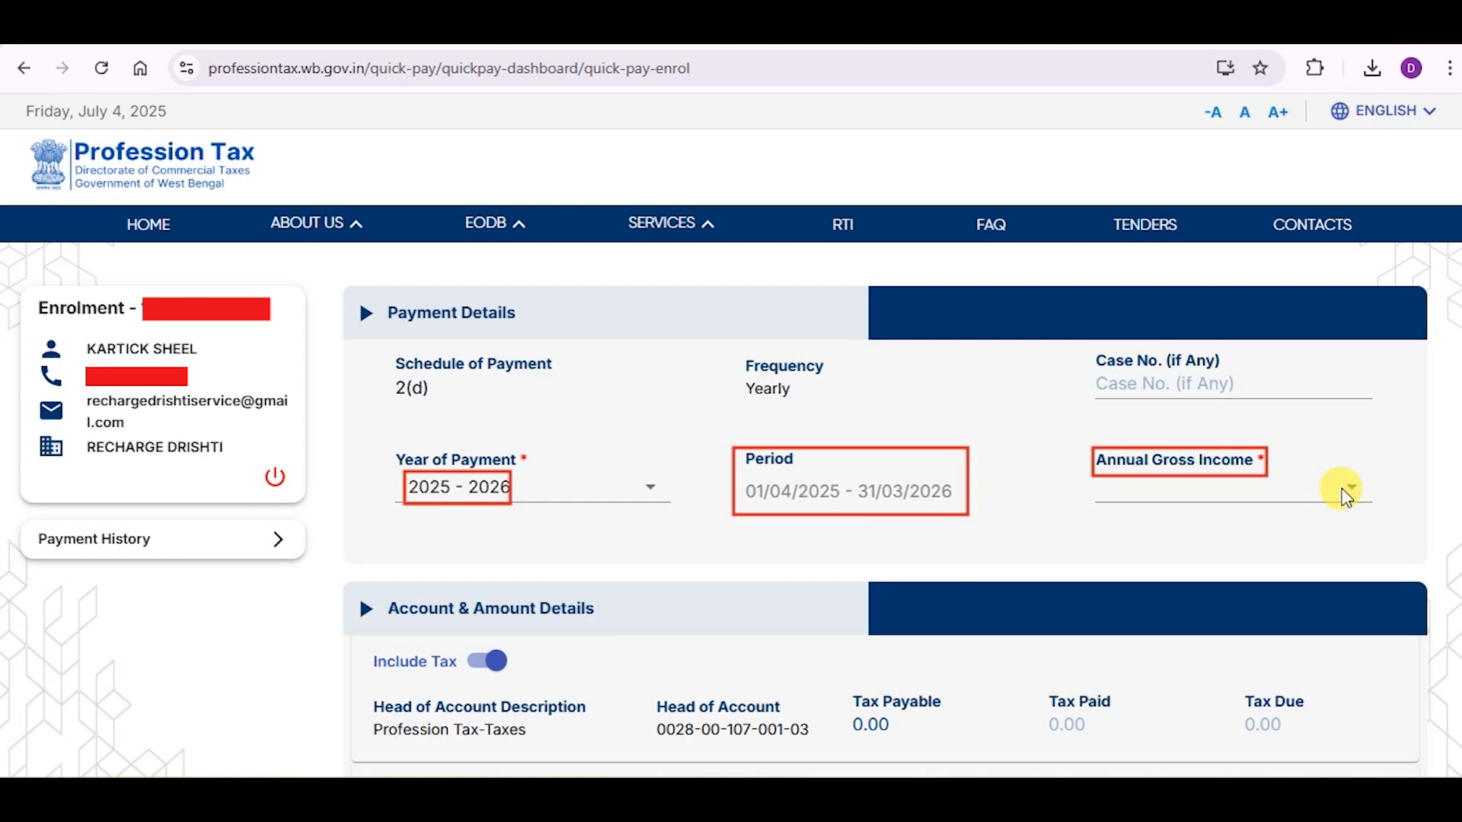
left_click_drag(1332, 471, 1361, 498)
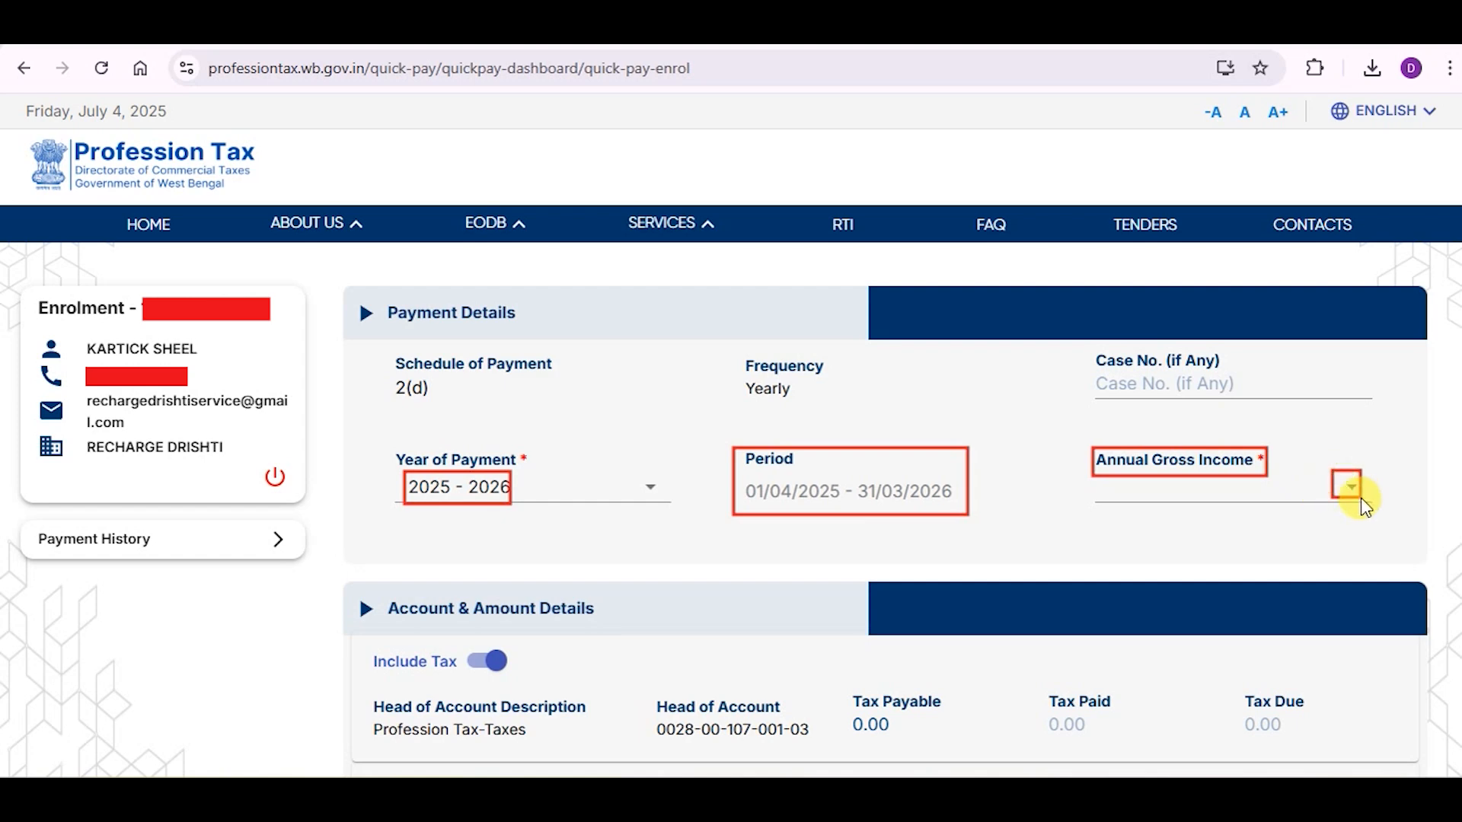
left_click(1305, 488)
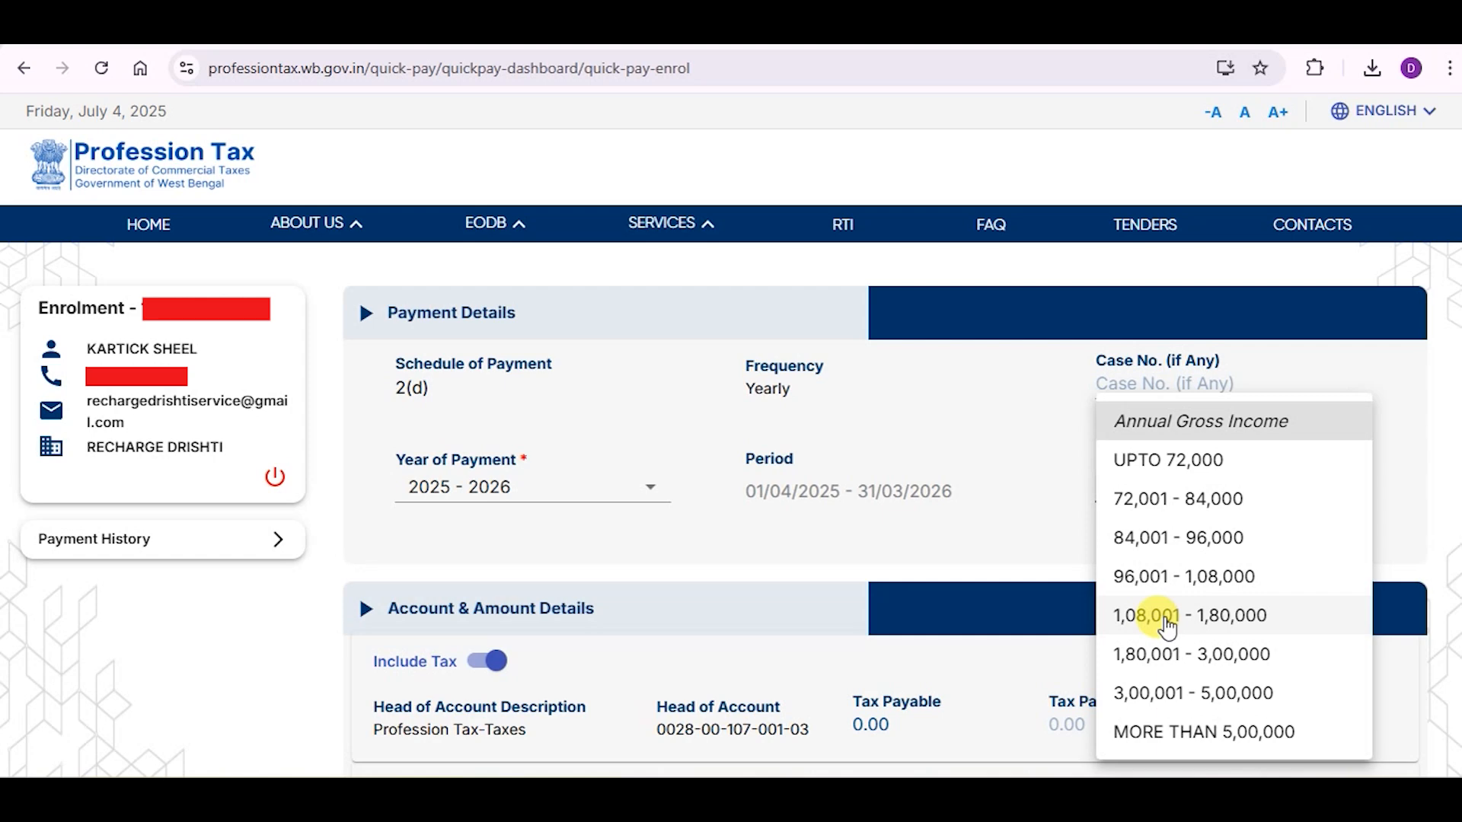
left_click(1135, 538)
Submit the profession tax payment with the Proceed to GRIPS for Payment option
scroll(1101, 427, "down", 1)
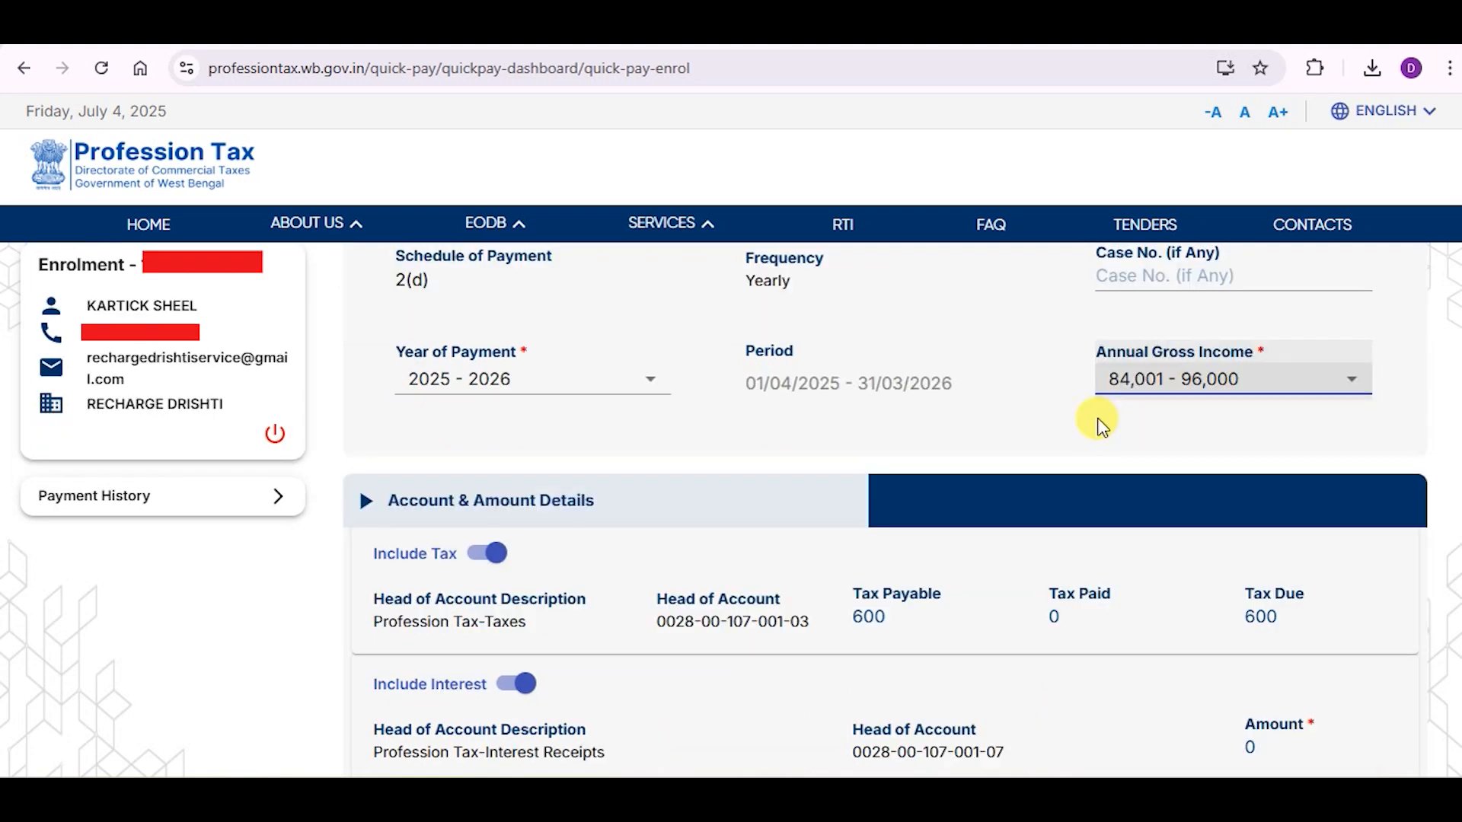
scroll(1081, 434, "down", 4)
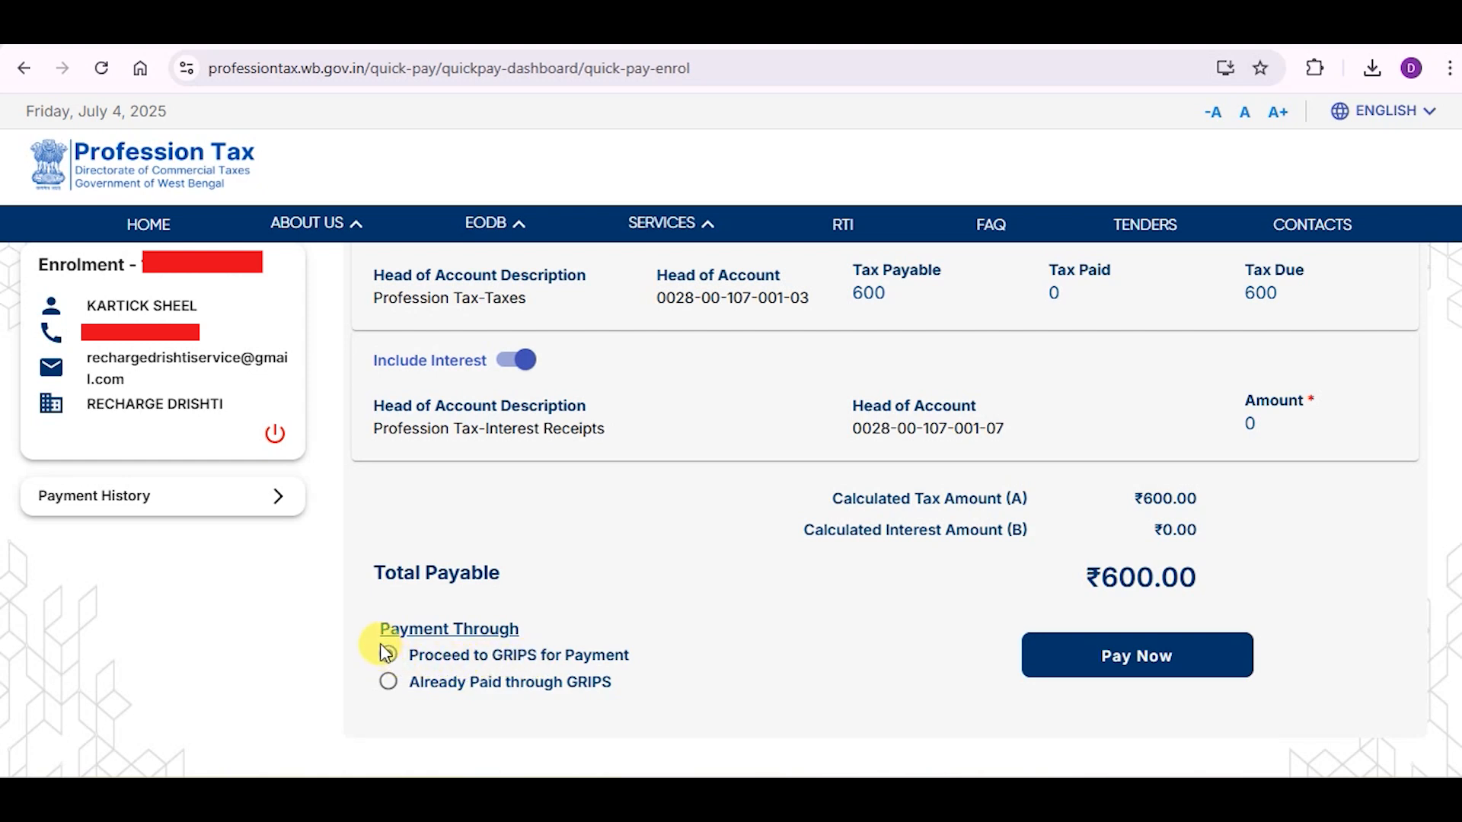
left_click(1135, 659)
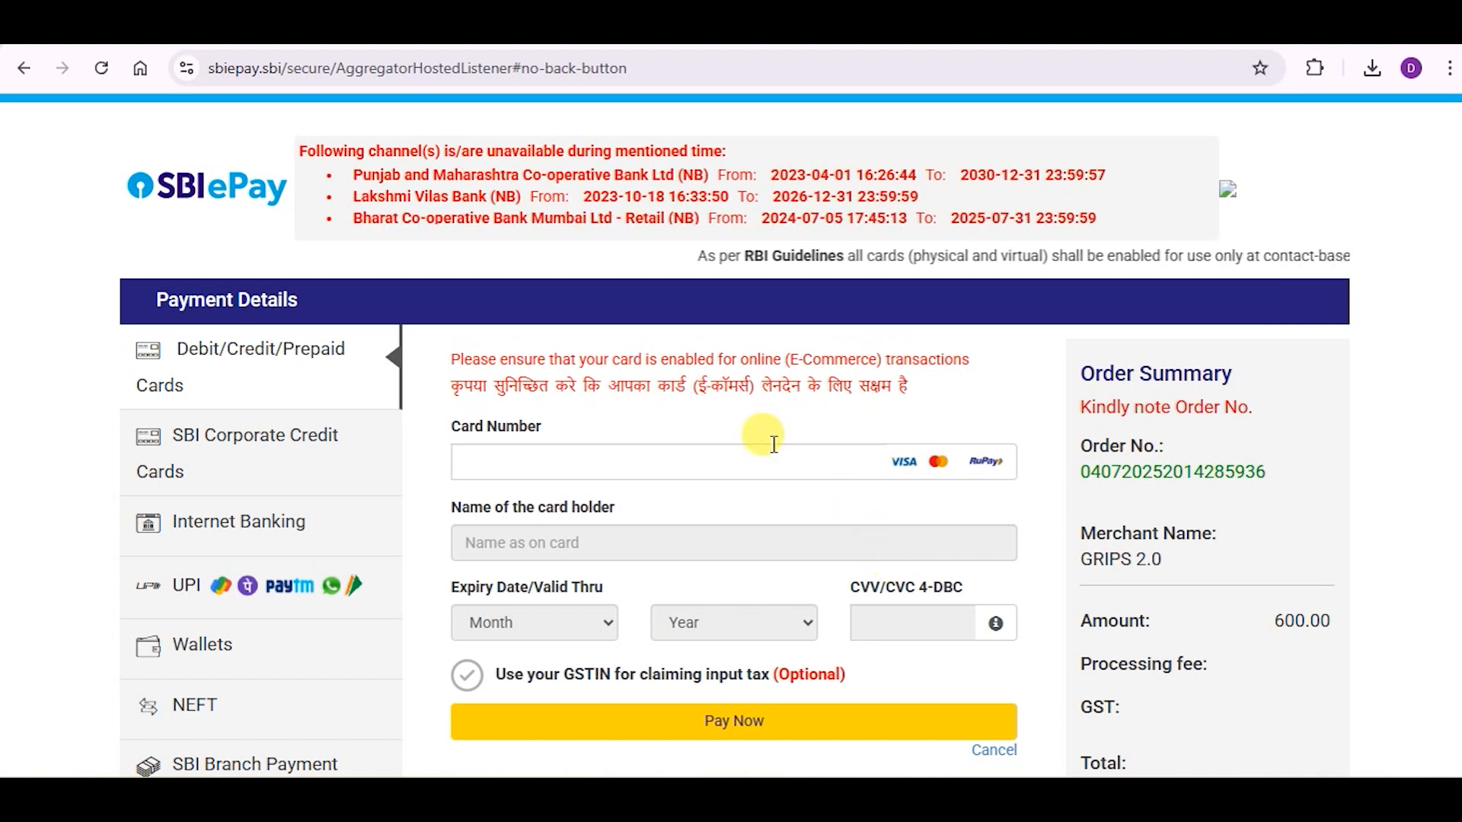
Choose UPI as the payment method with the UPI QR option and proceed to pay
scroll(336, 466, "down", 2)
scroll(340, 467, "up", 2)
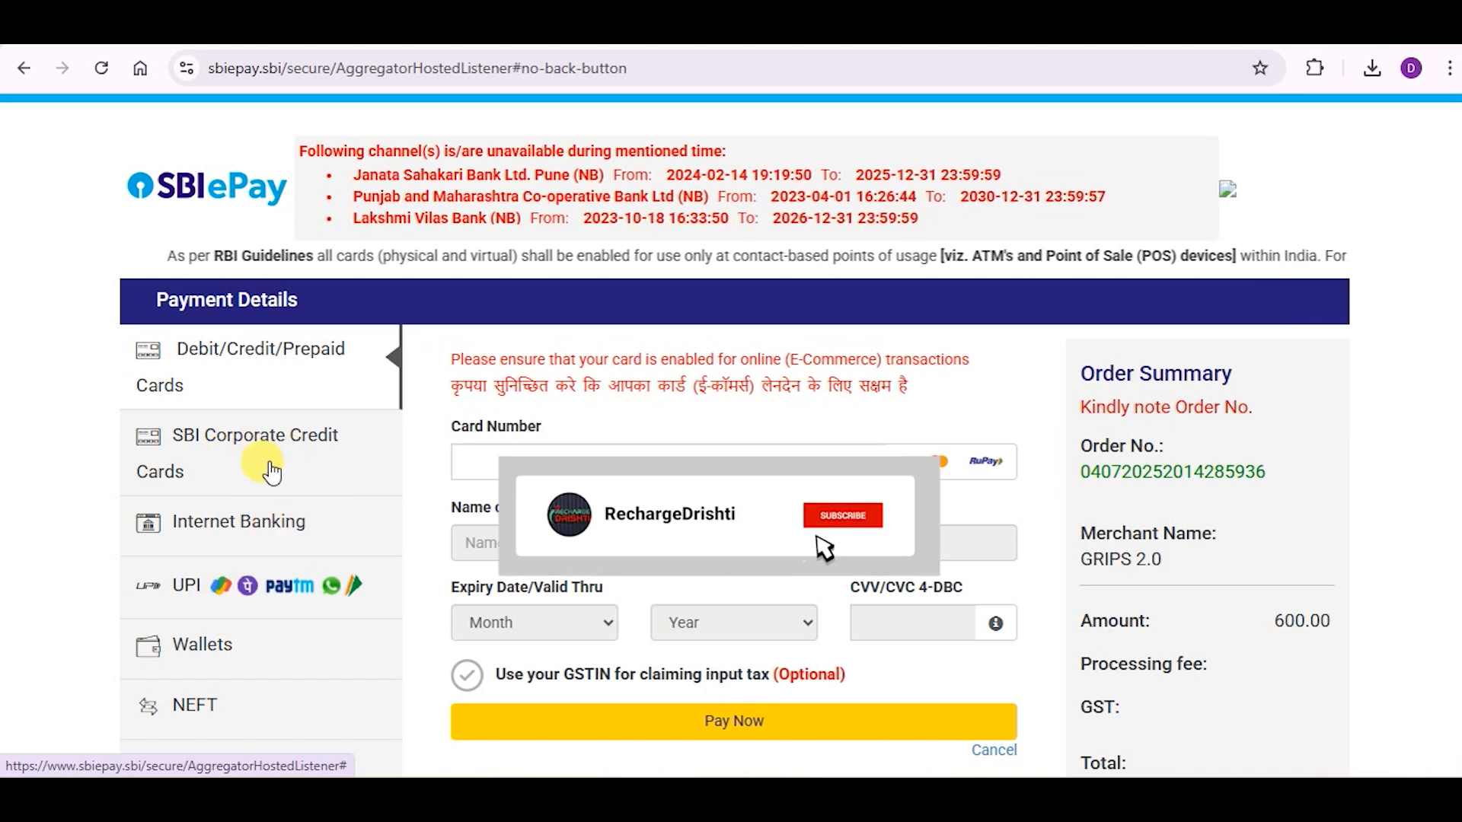
scroll(254, 480, "down", 2)
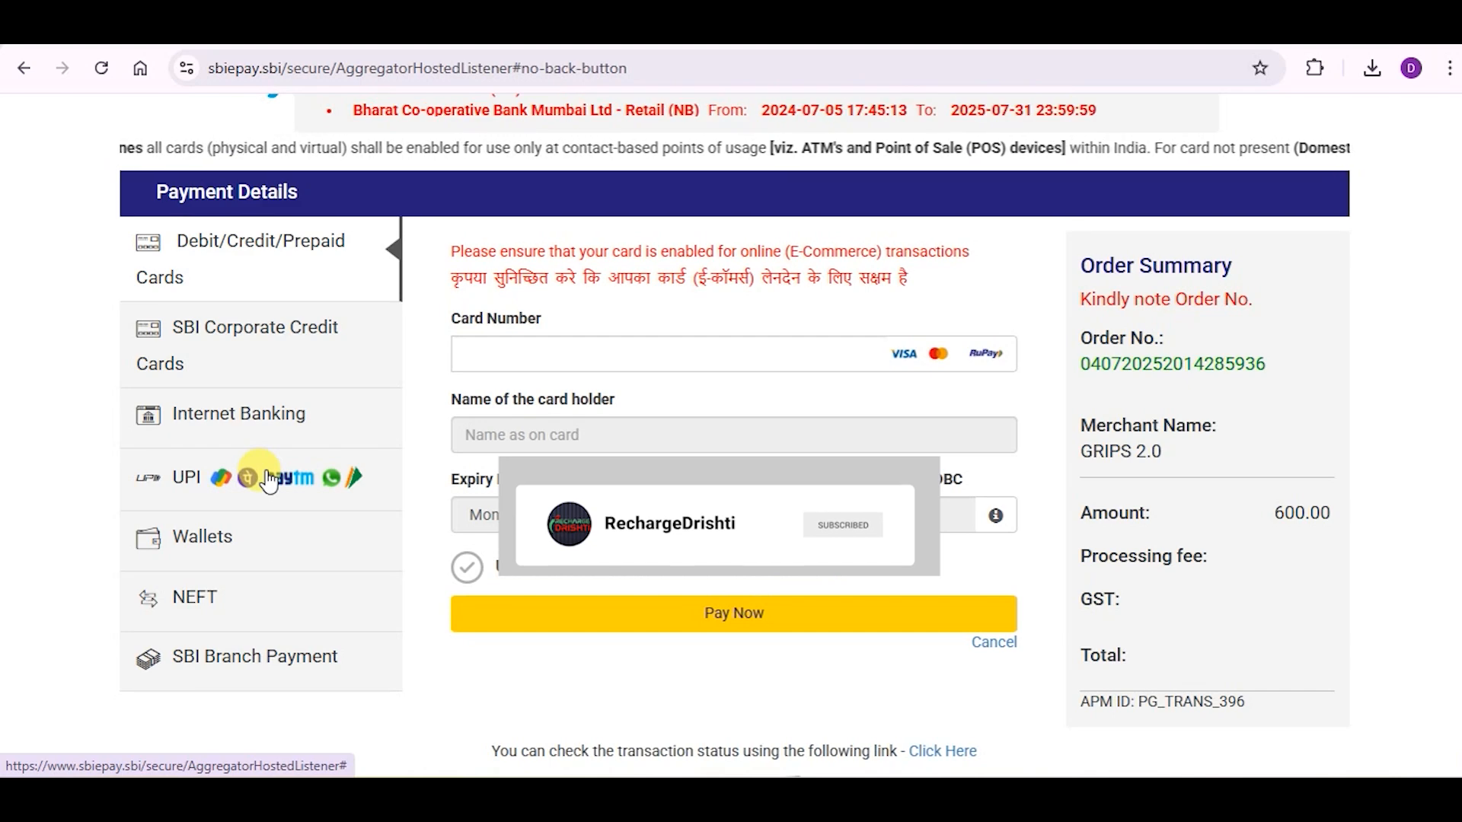
scroll(268, 481, "up", 2)
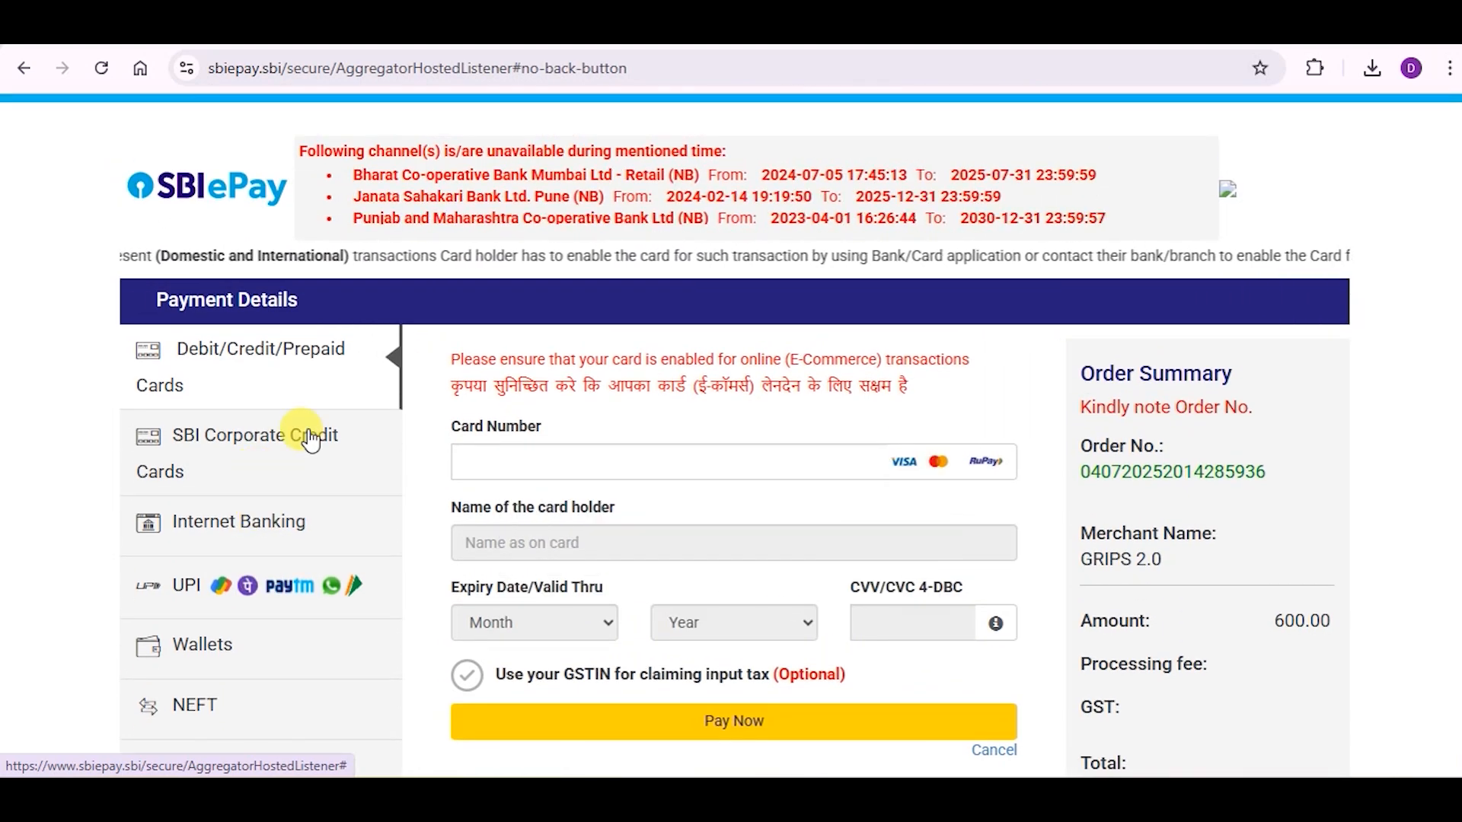
scroll(257, 541, "down", 2)
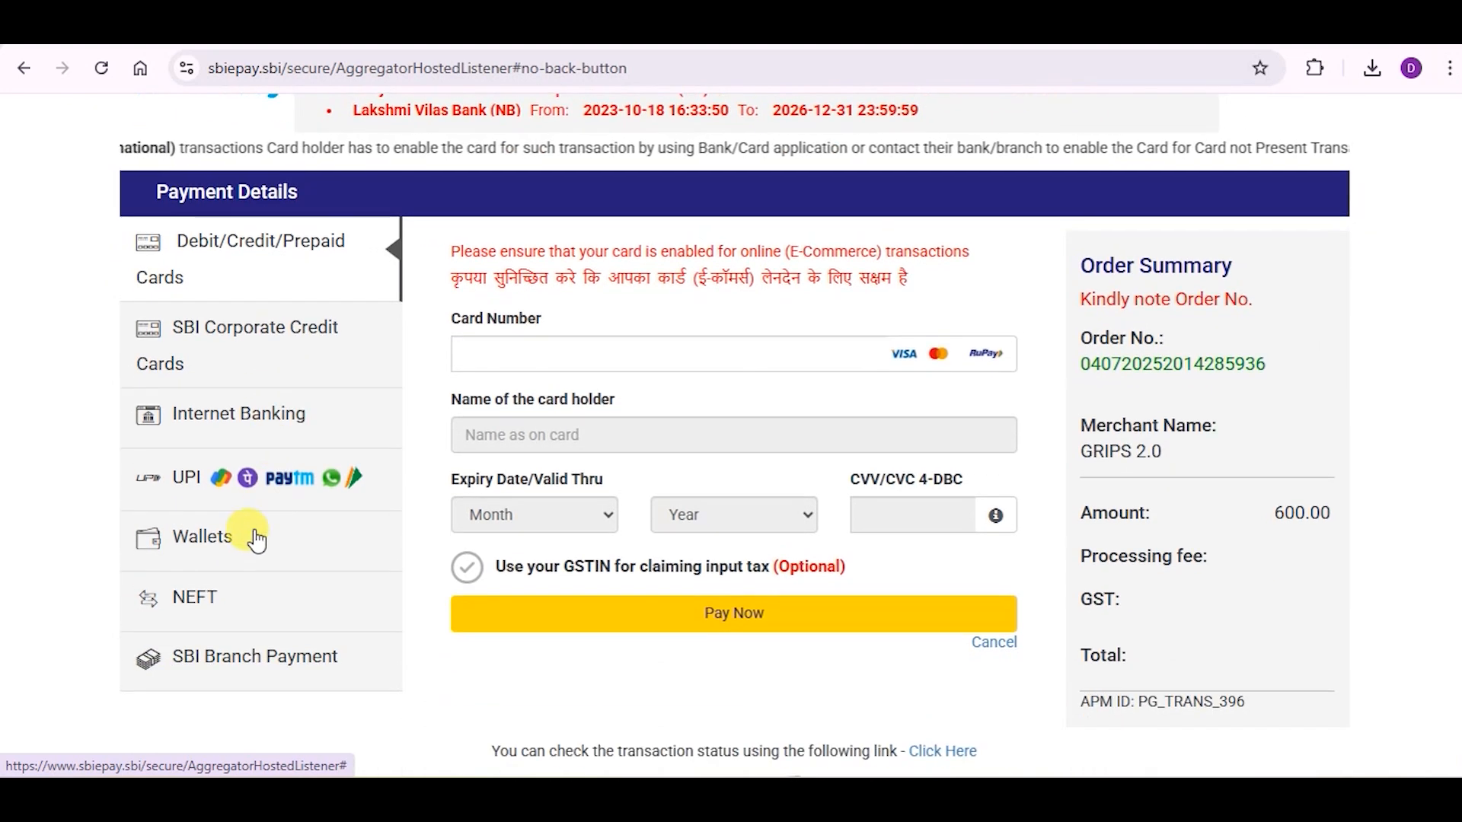
left_click(189, 480)
scroll(520, 376, "up", 2)
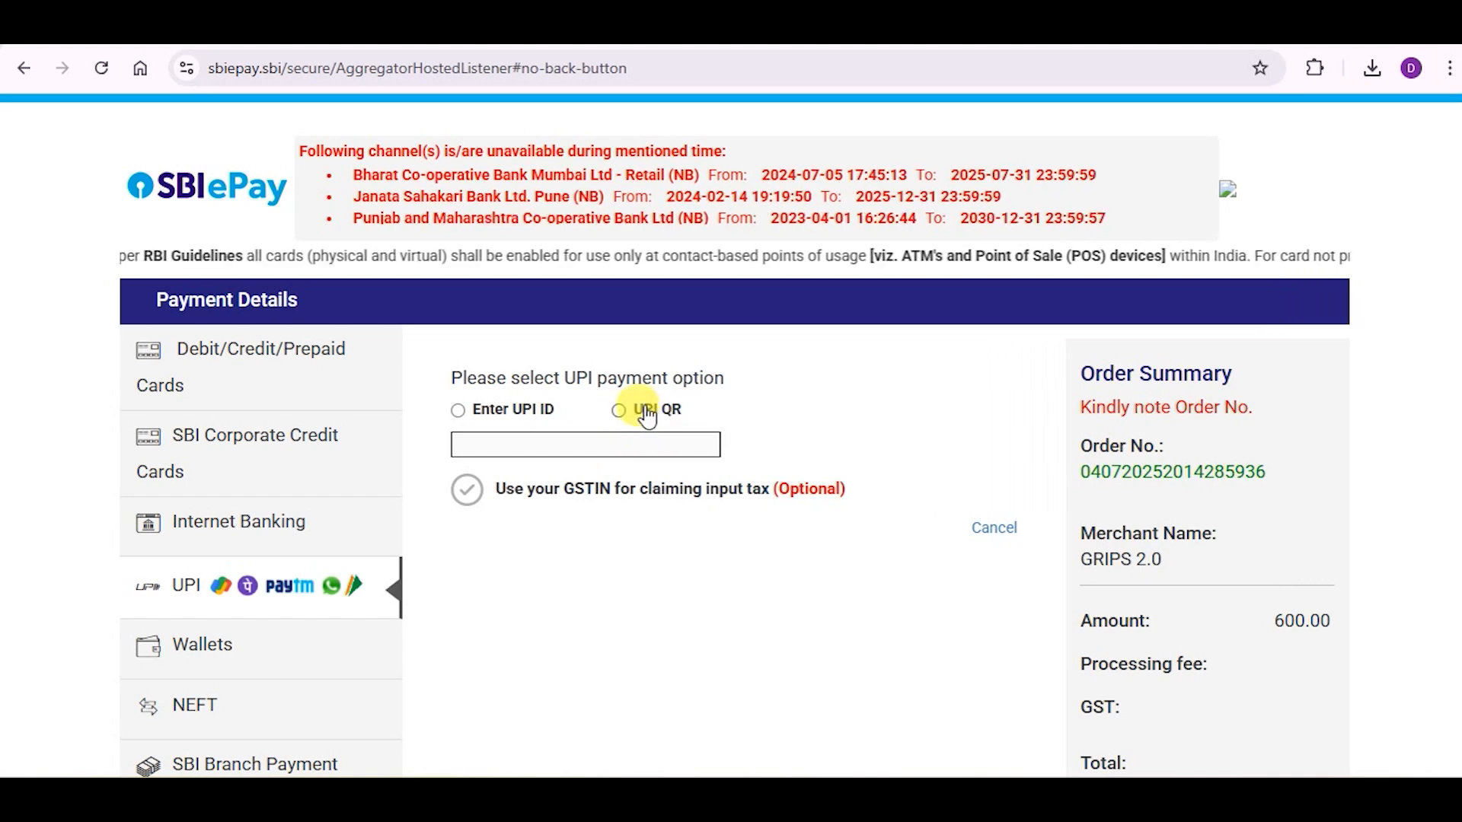
left_click(619, 411)
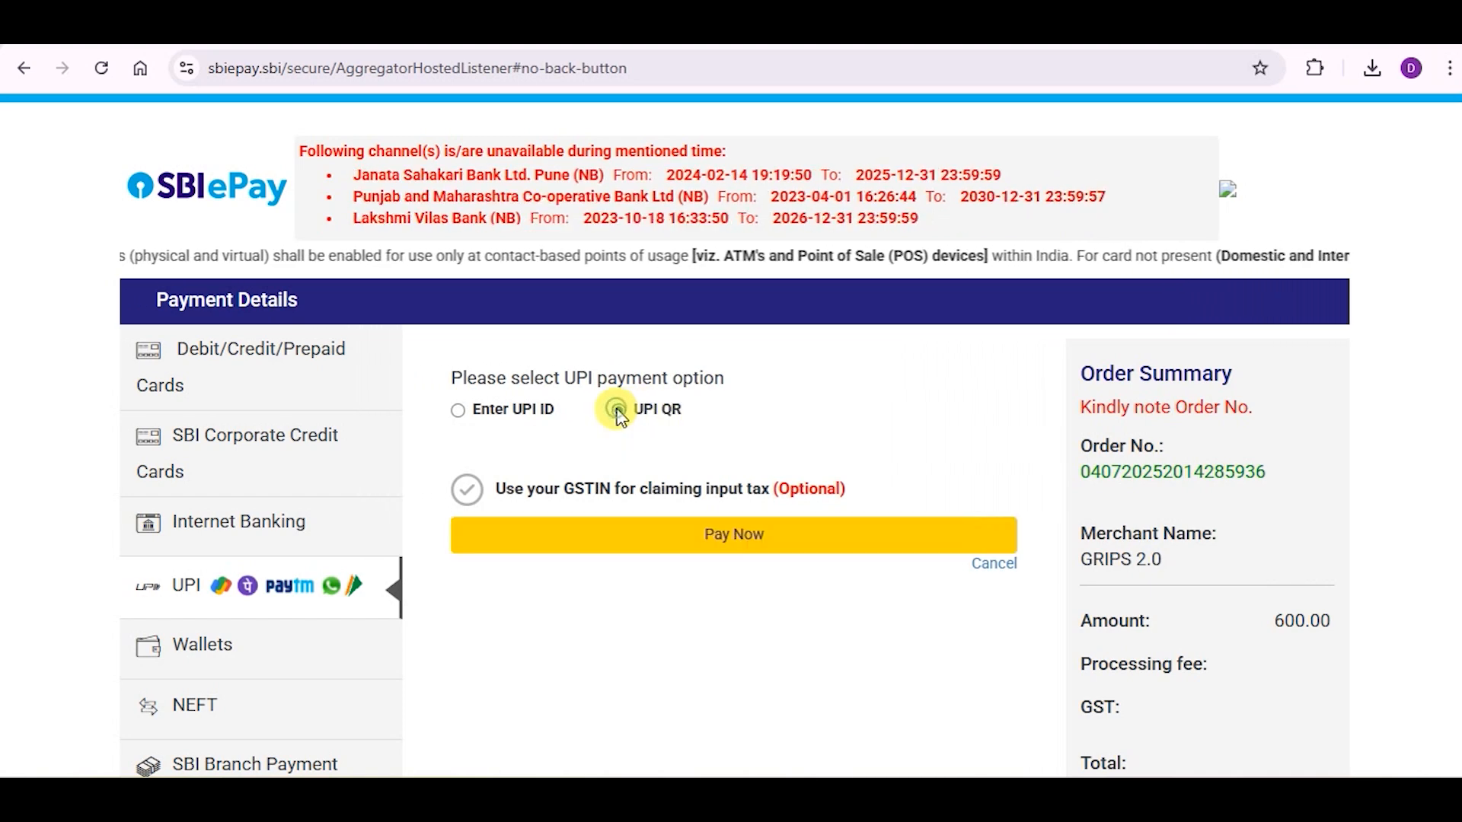
left_click(729, 541)
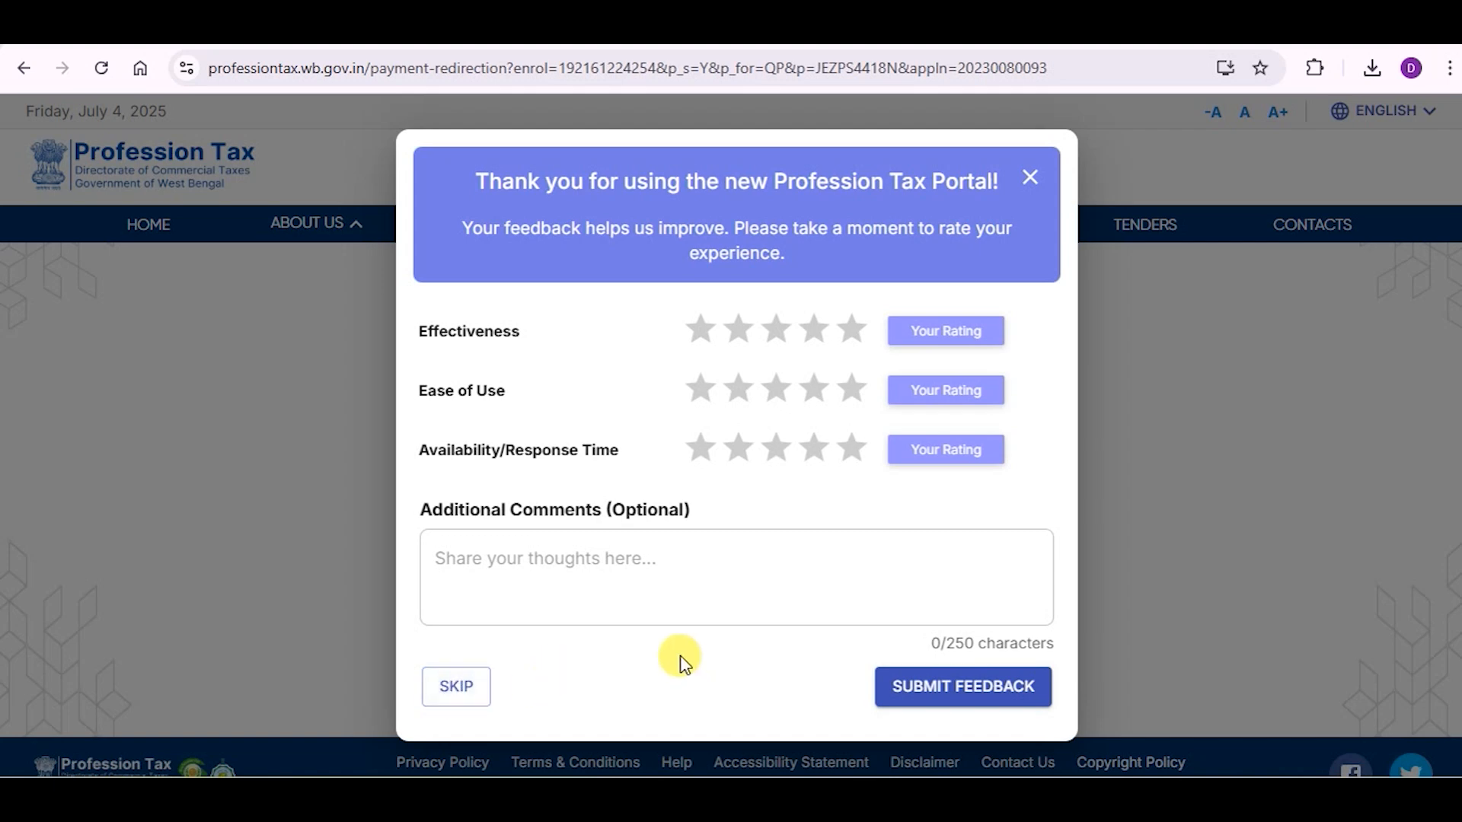
Skip the portal feedback form and open the payment history for the enrolment
left_click(456, 690)
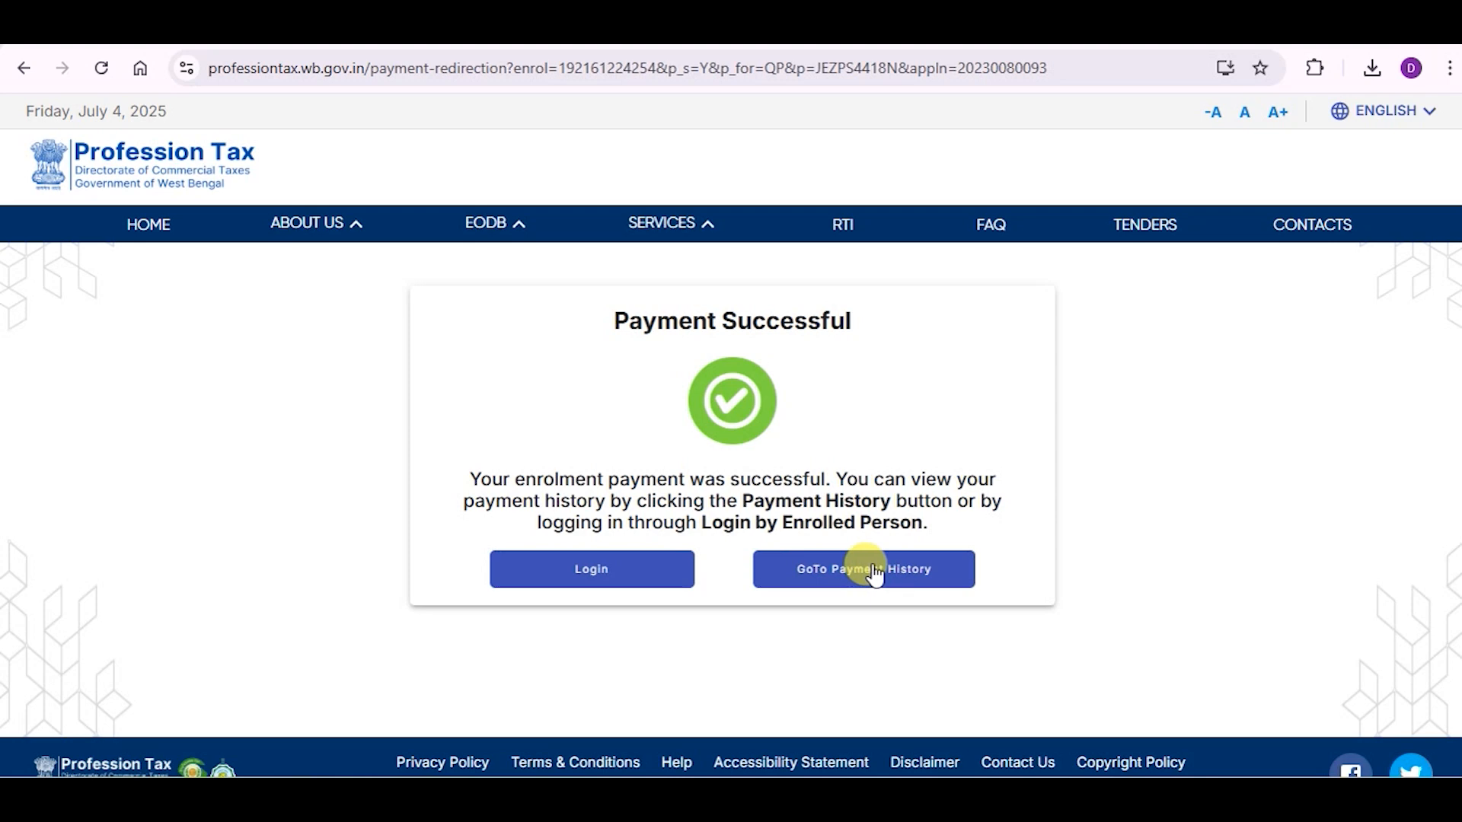
left_click(840, 566)
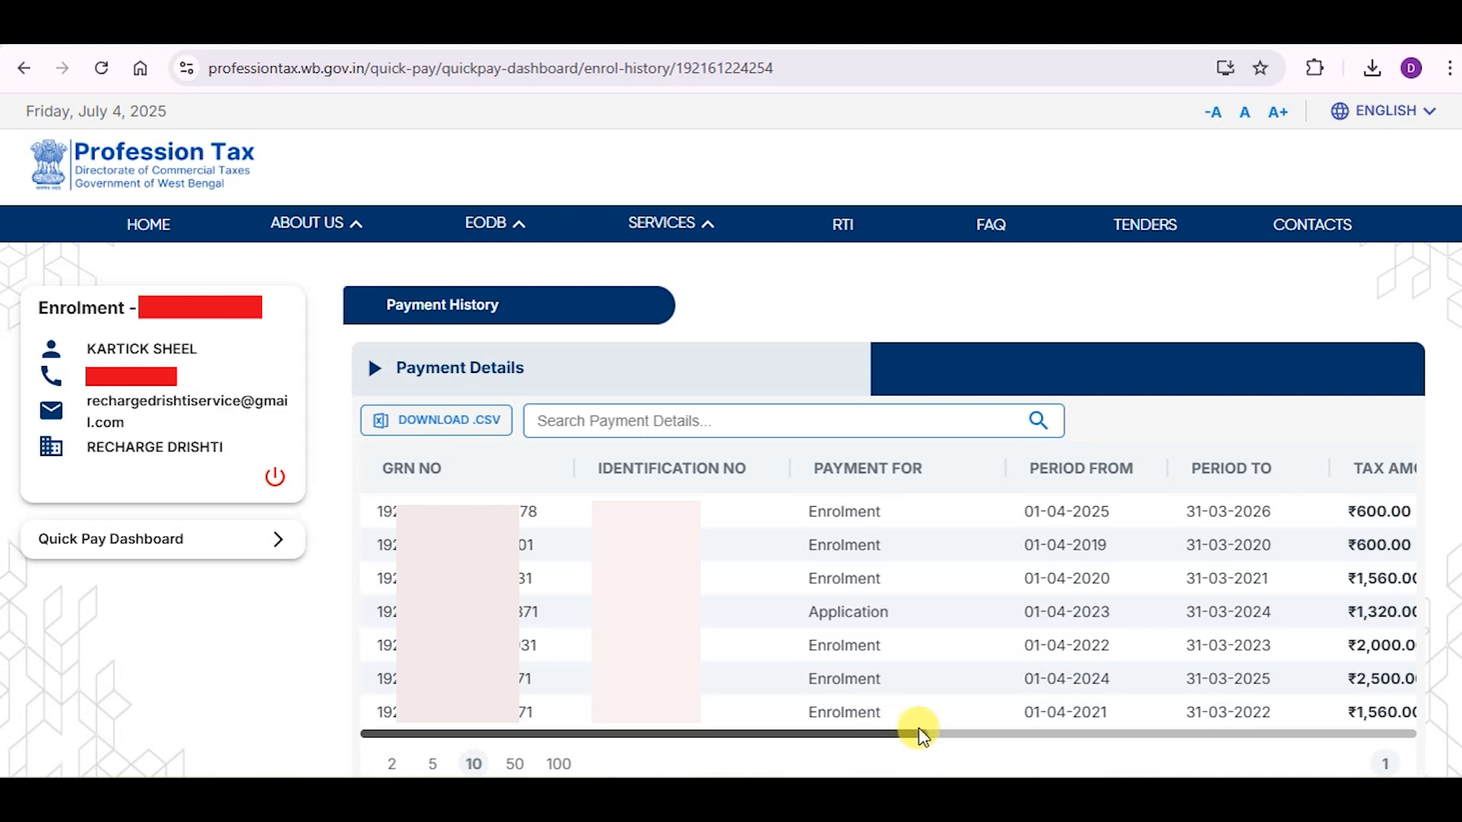
Download the E-Challan for the enrolment payment covering 01-04-2025 to 31-03-2026 and open it
left_click(1366, 734)
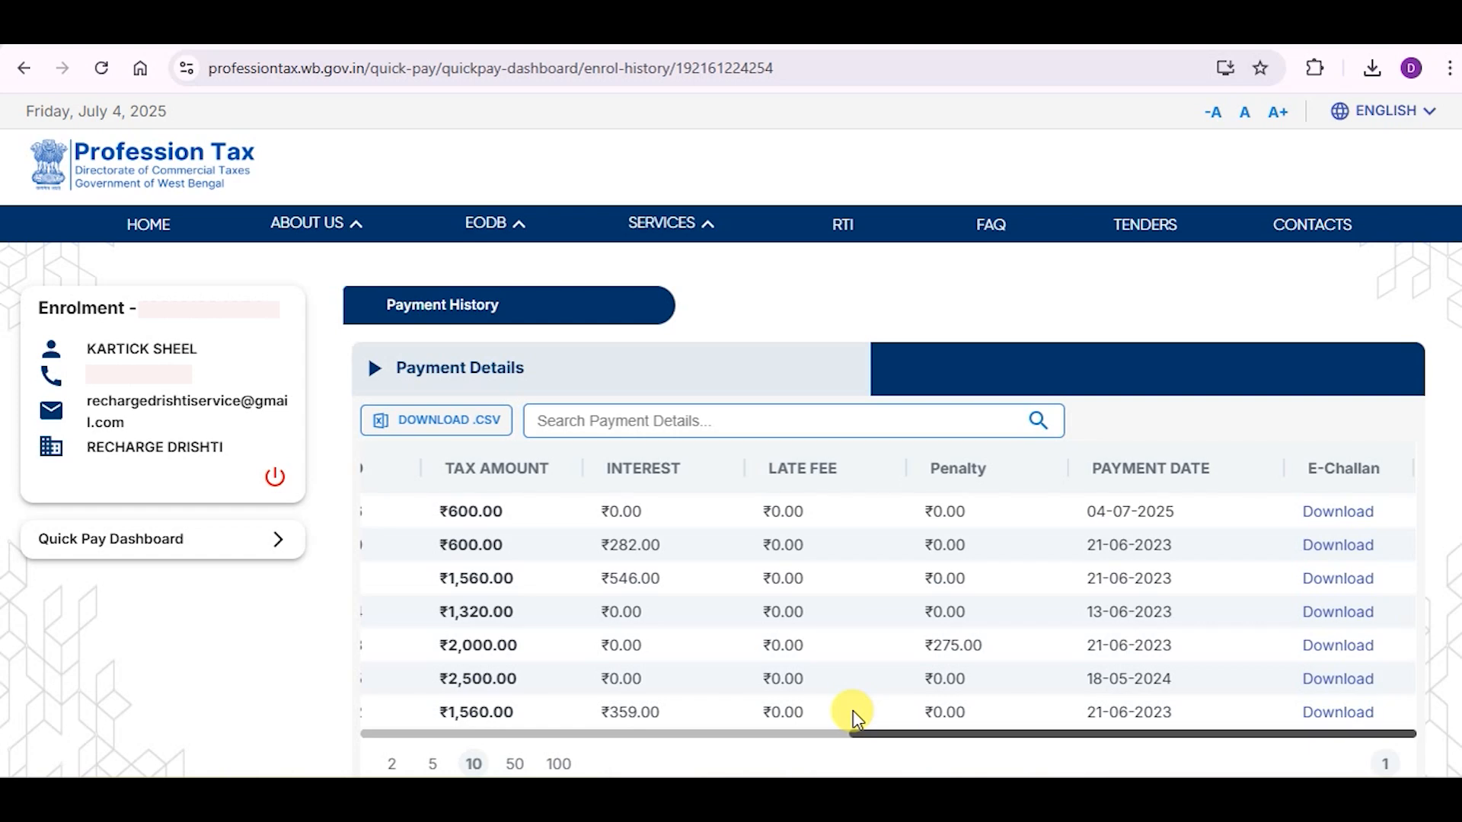
mouse_move(443, 454)
left_mouse_down()
mouse_move(497, 481)
mouse_move(488, 525)
left_mouse_up()
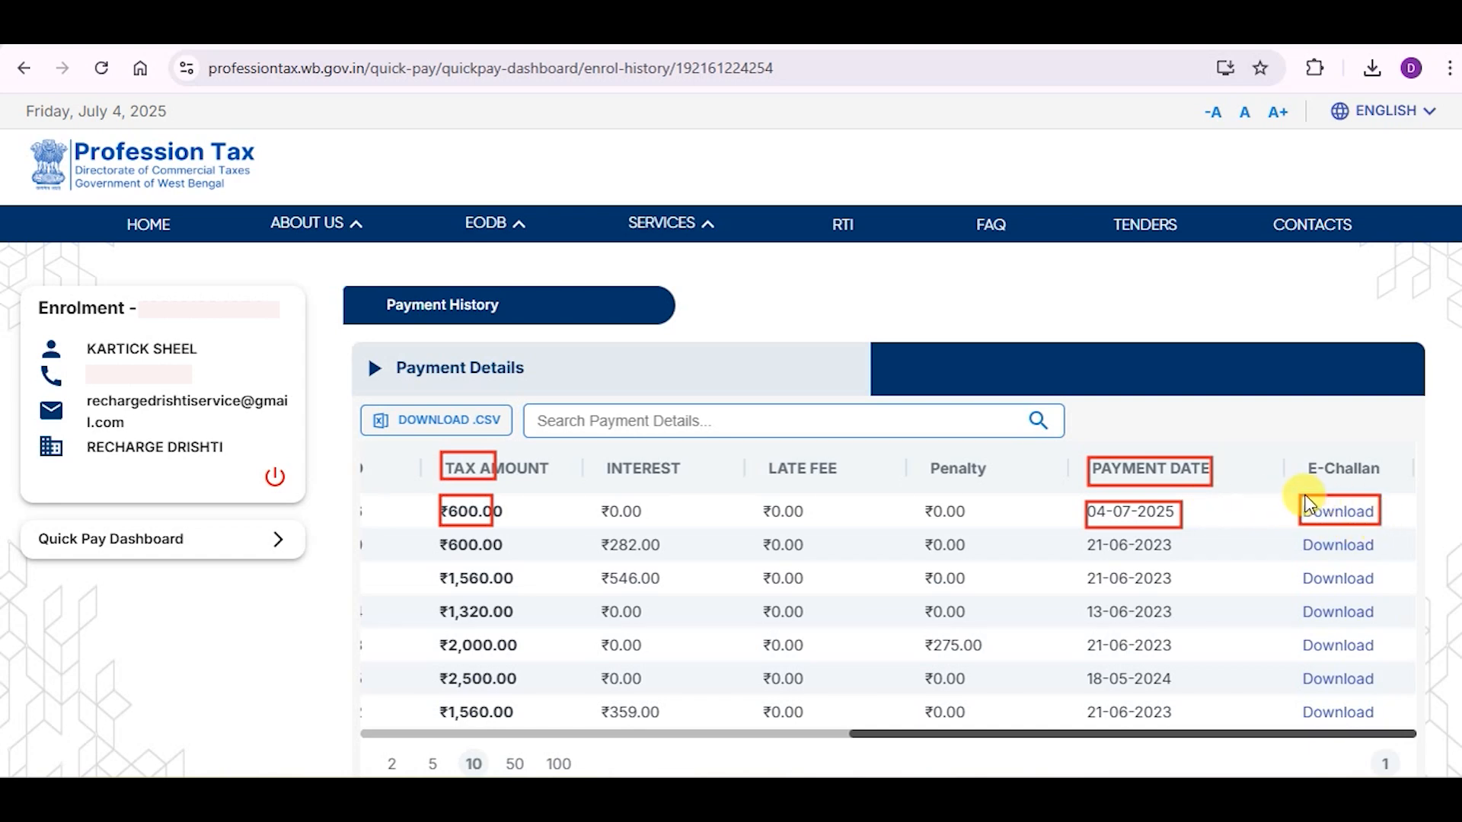
left_click(1342, 518)
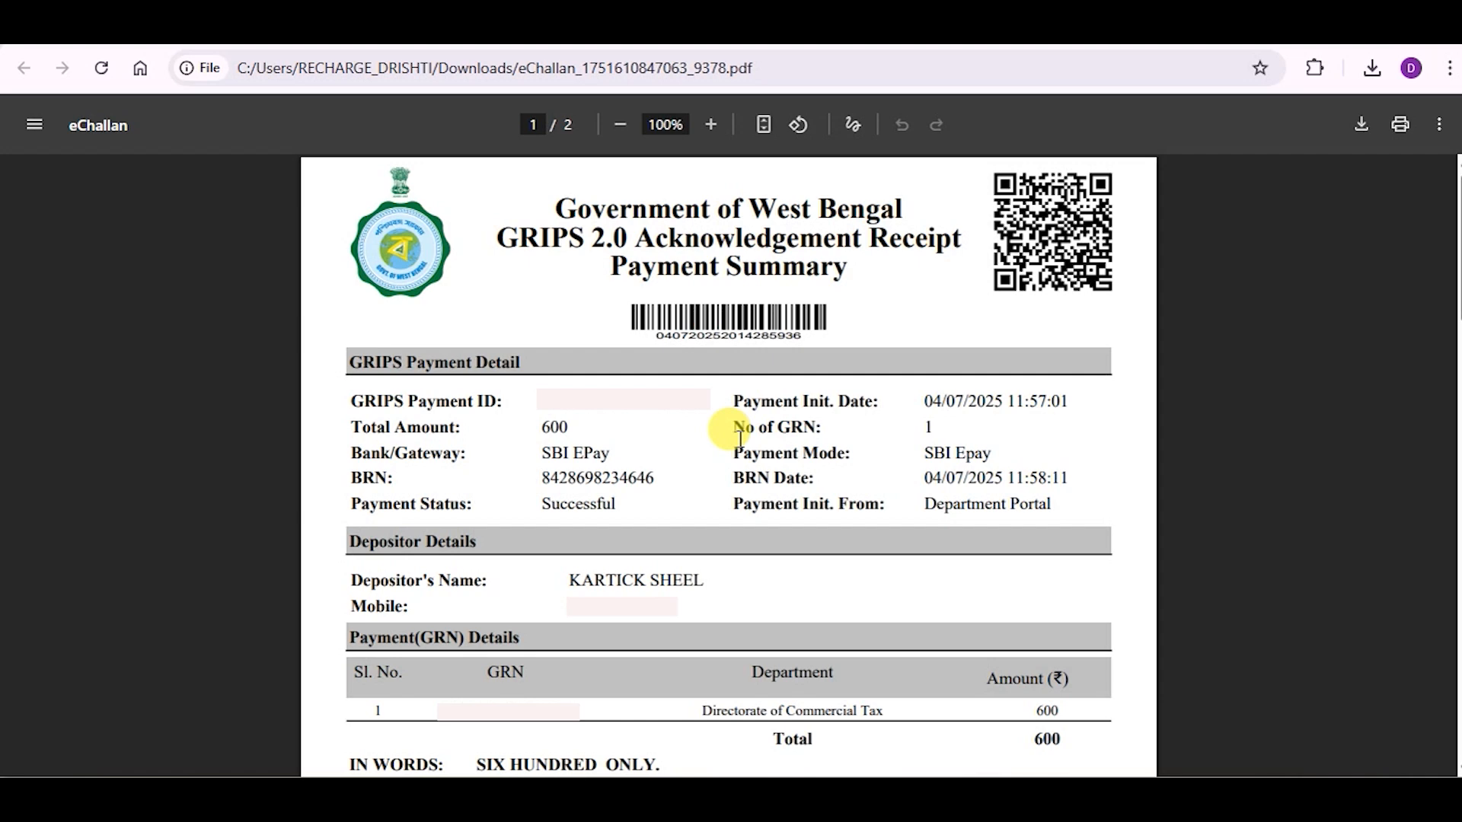
Examine the depositor details on the second page of the e-challan to check the tax period paid
scroll(738, 438, "down", 10)
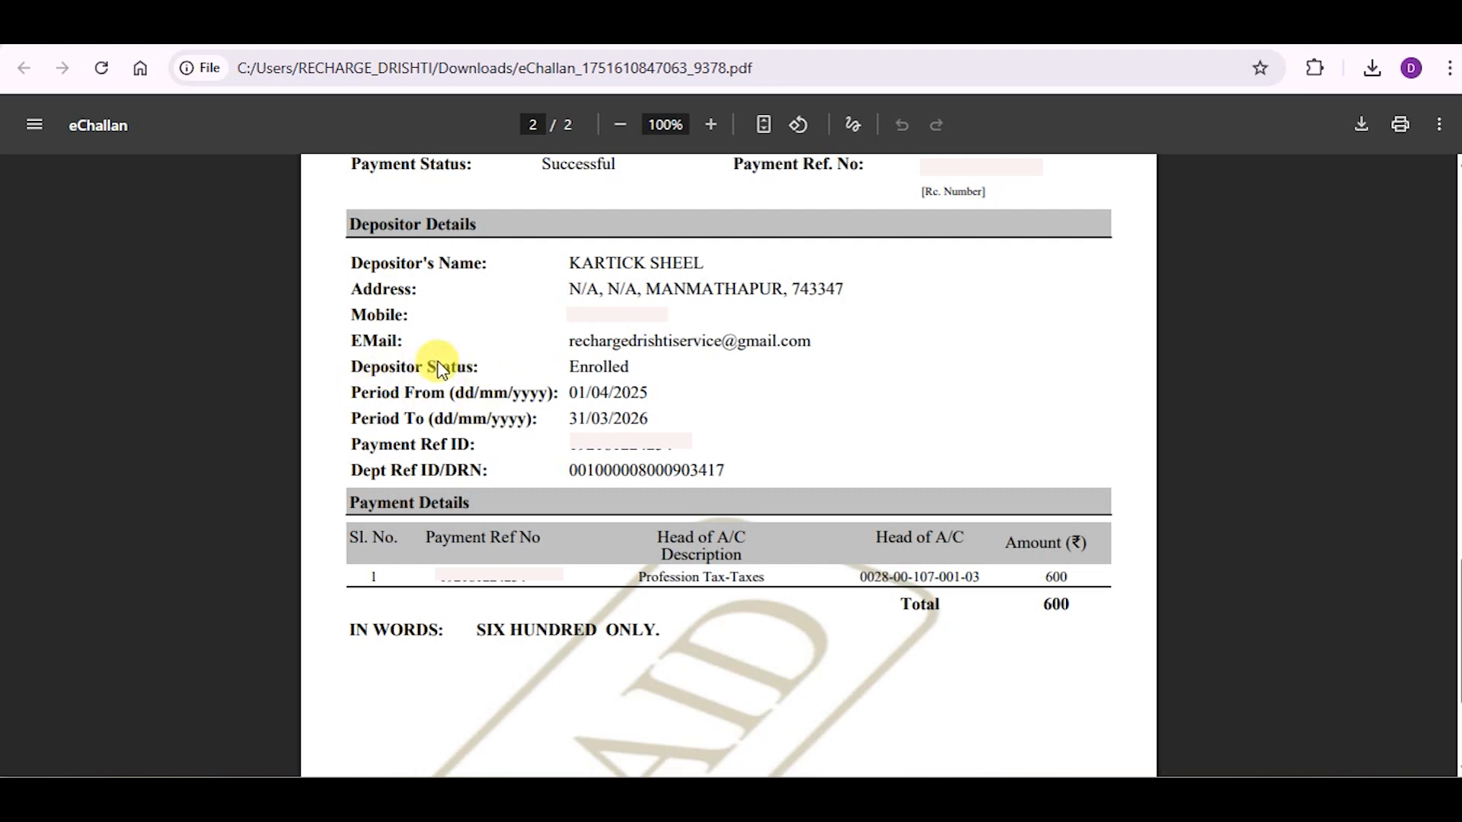
left_click(349, 381)
left_click_drag(402, 419, 674, 413)
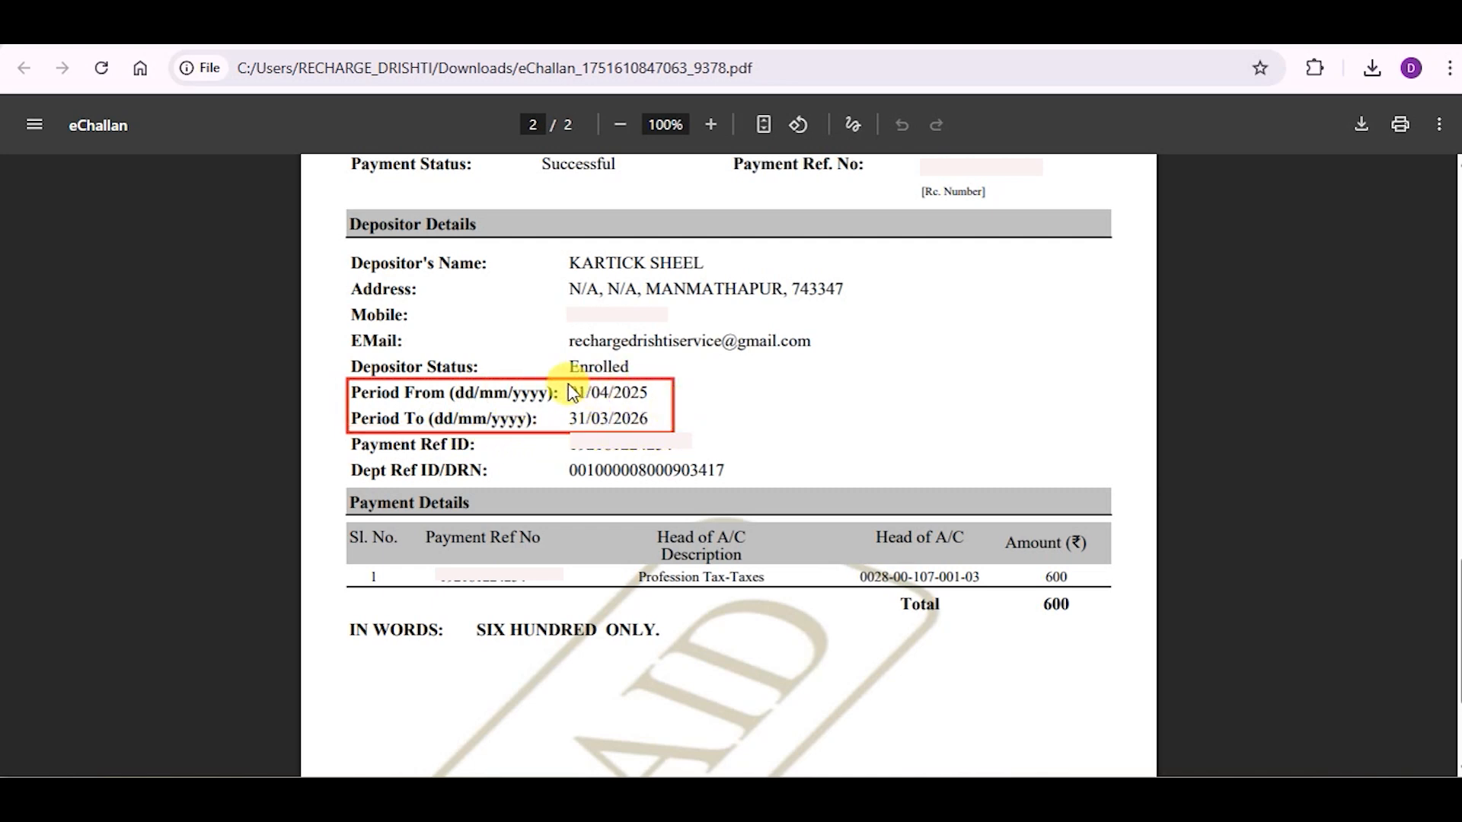